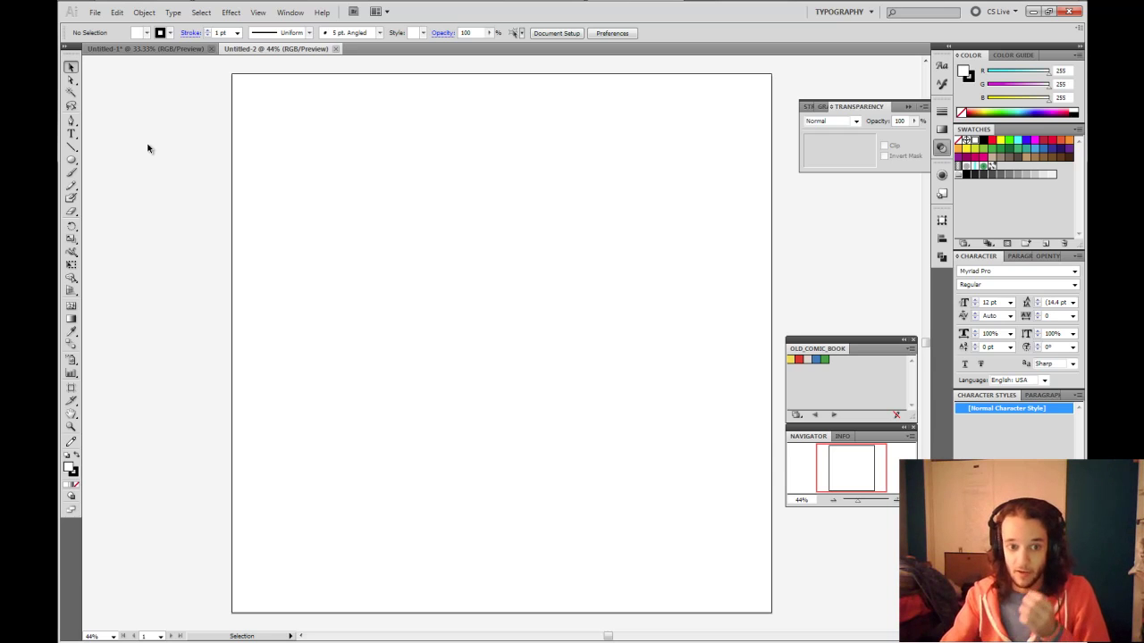
Step: Type a line of text on the artboard and scale it up into large lettering
click(71, 134)
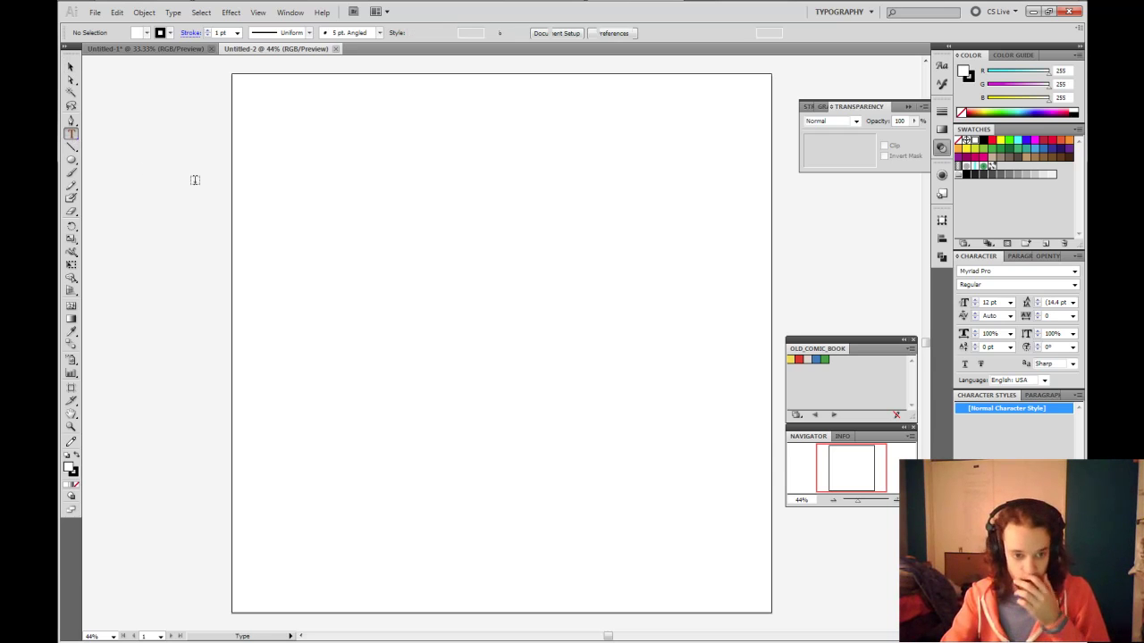
click(312, 242)
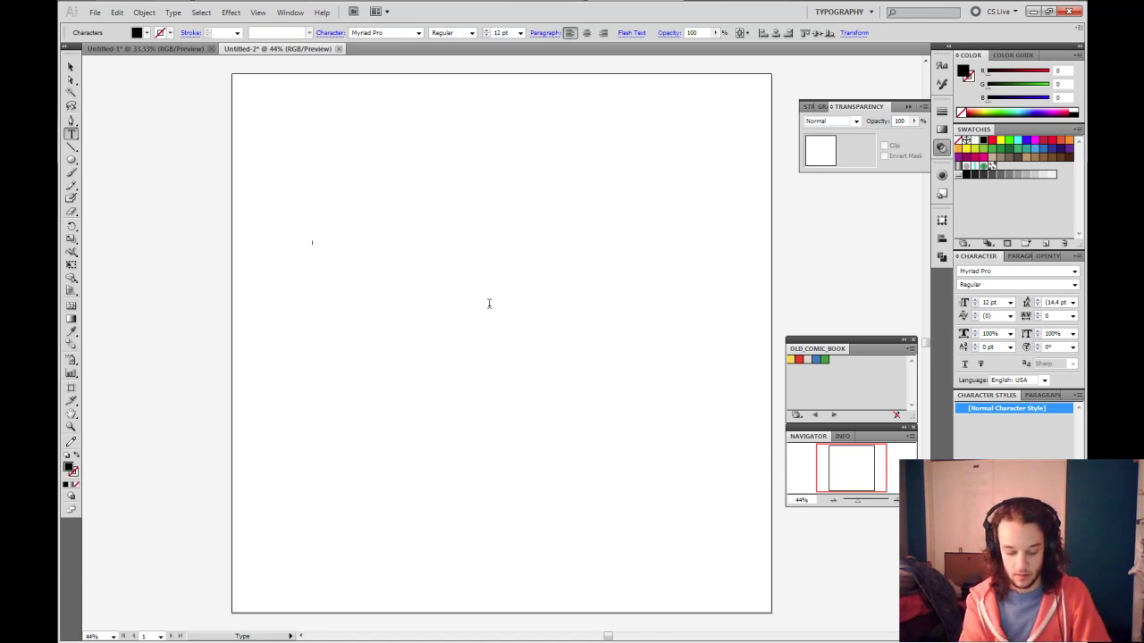
text(Q)
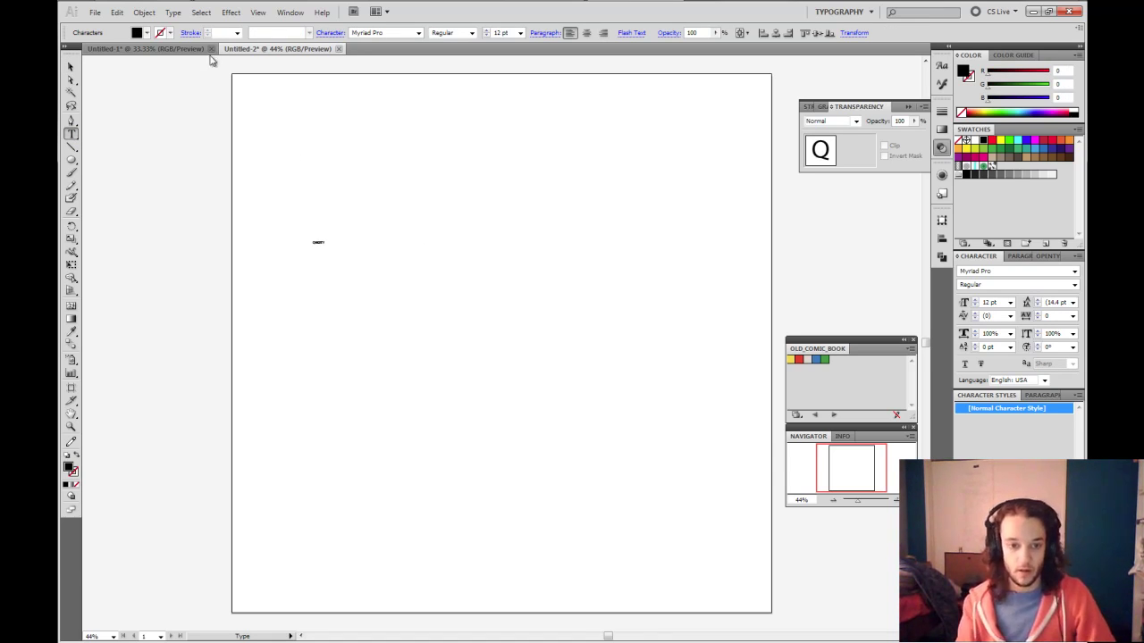
click(71, 67)
click(319, 242)
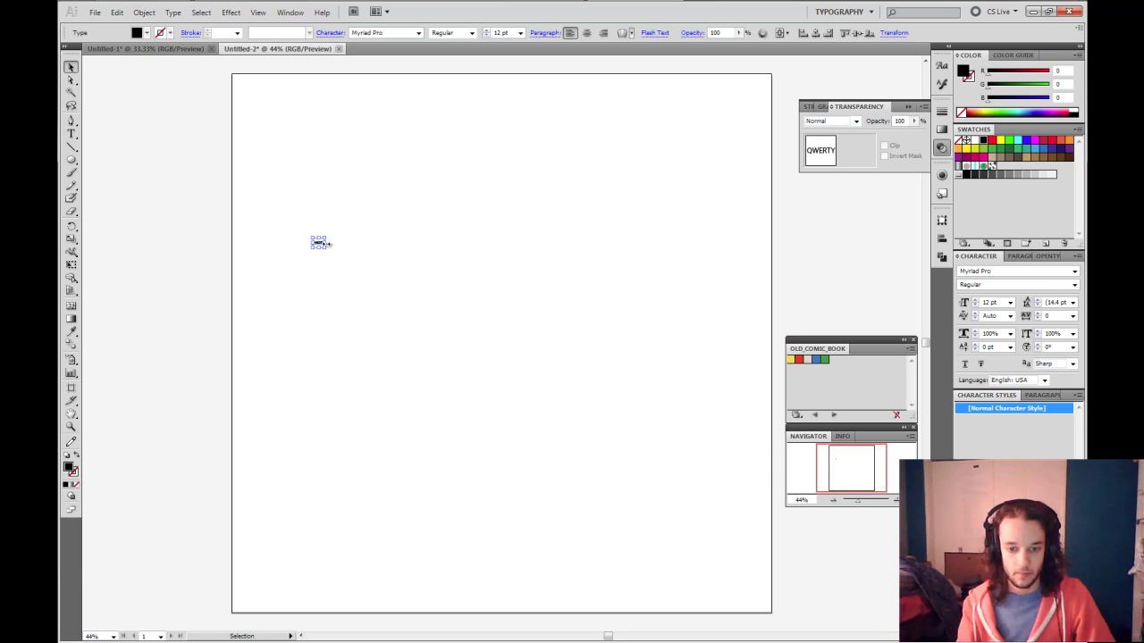
drag(327, 242, 545, 257)
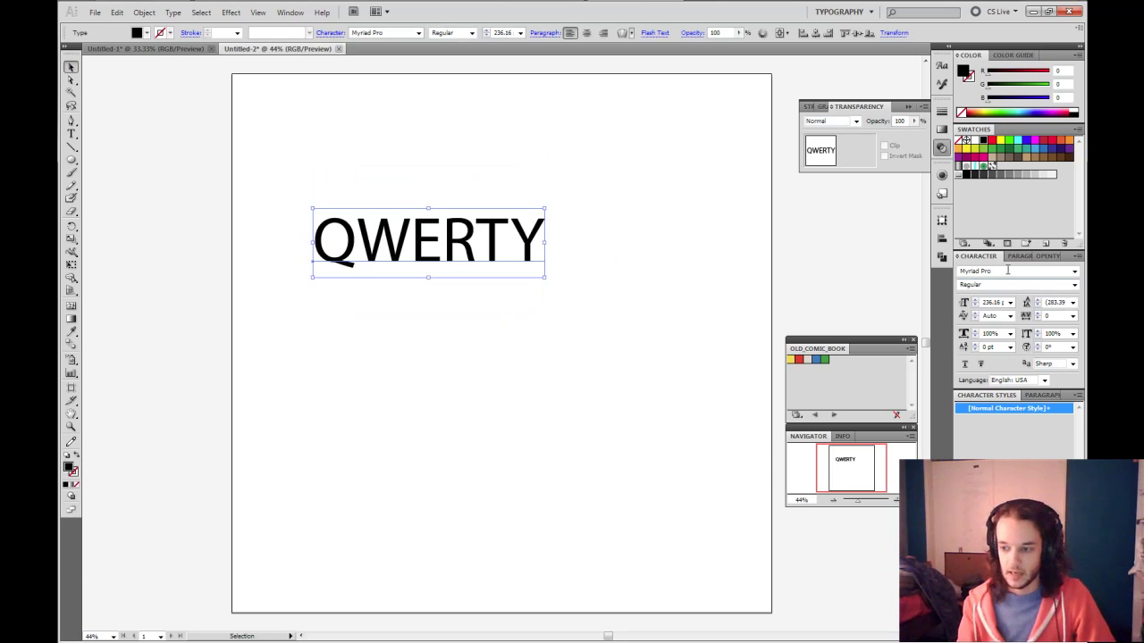
Step: Set the text to the WC Rhesus A Bta splatter font and tighten its tracking
click(1008, 272)
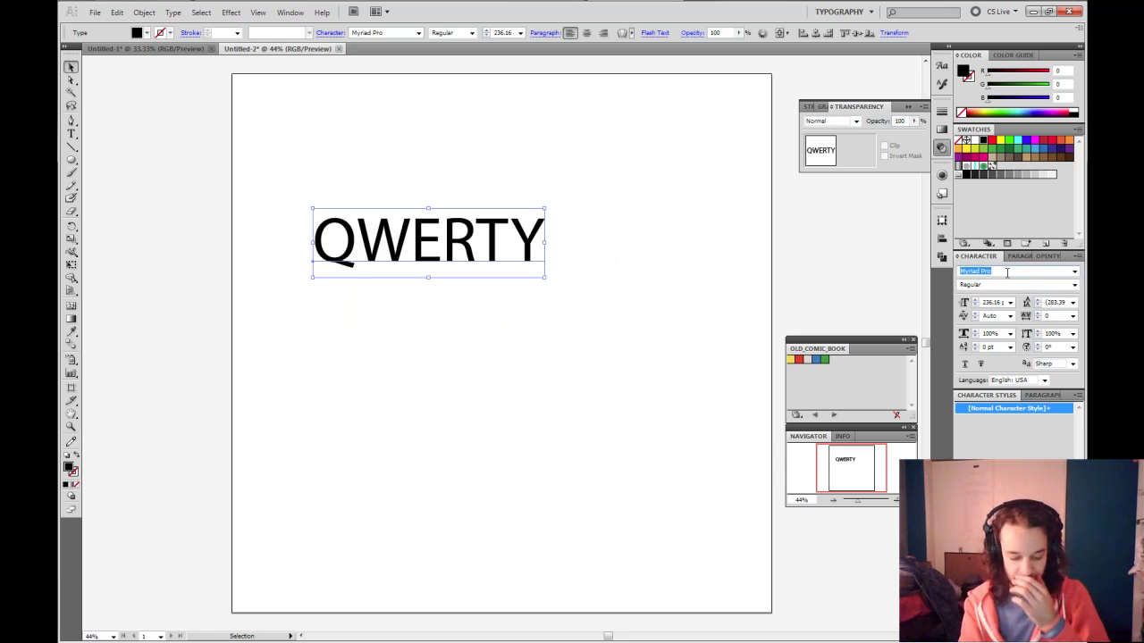
text(WC Rhesus A Bta)
key(Return)
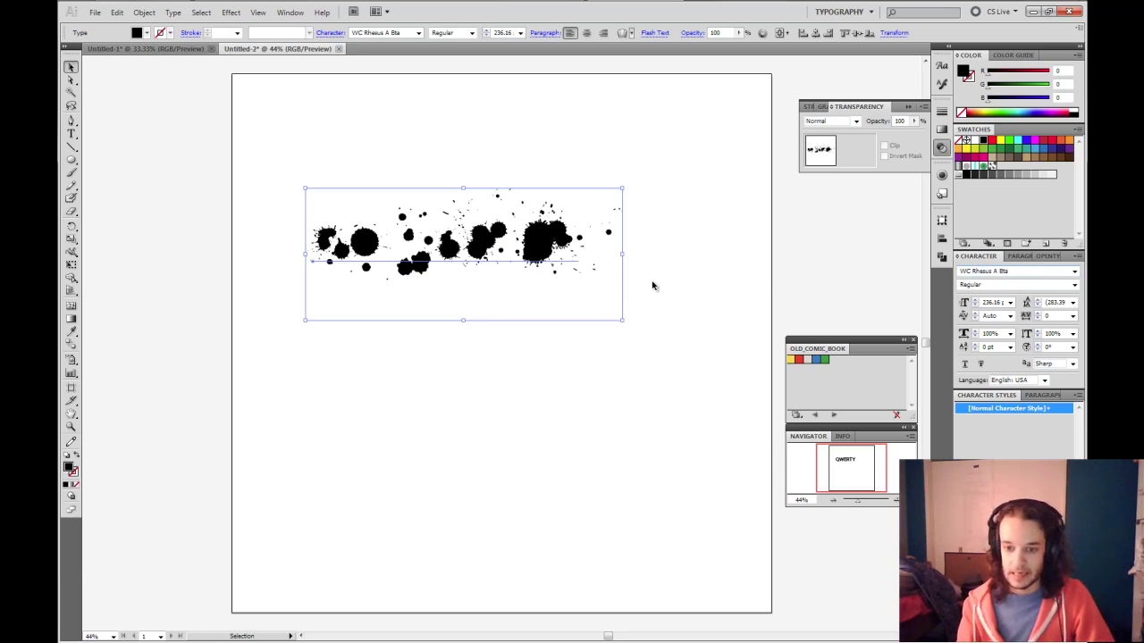
key(alt+Left)
key(alt+Left)
key(alt+Left)
key(alt+Left)
key(alt+Left)
key(alt+Left)
key(alt+Left)
key(alt+Left)
key(alt+Left)
key(alt+Left)
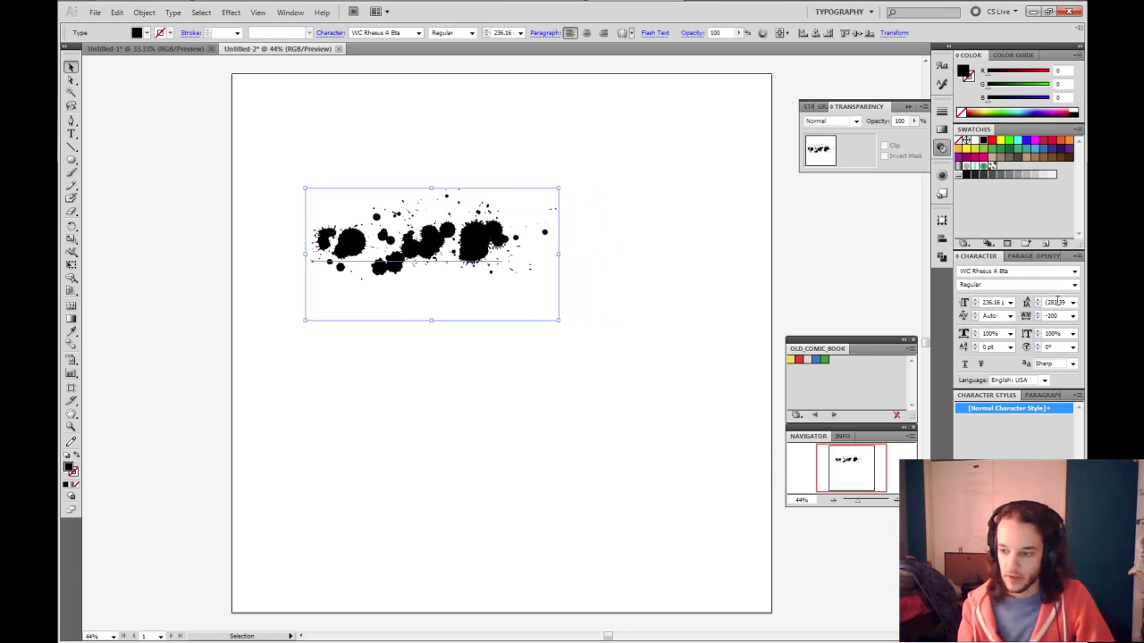
Step: Switch kerning to Optical and tighten the splat text's tracking further
click(1010, 315)
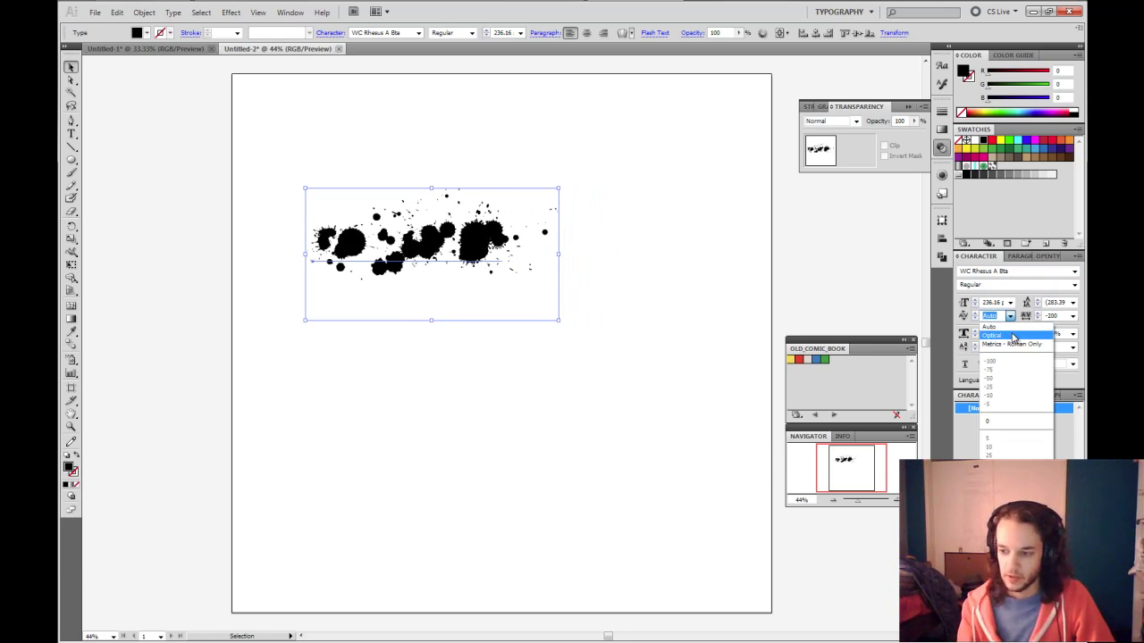
click(992, 338)
key(alt+Left)
key(alt+Left)
key(alt+Left)
key(alt+Left)
key(alt+Left)
key(alt+Left)
key(alt+Left)
key(alt+Left)
key(alt+Left)
key(alt+Left)
key(alt+Left)
key(alt+Left)
key(alt+Left)
key(alt+Left)
key(alt+Left)
key(alt+Left)
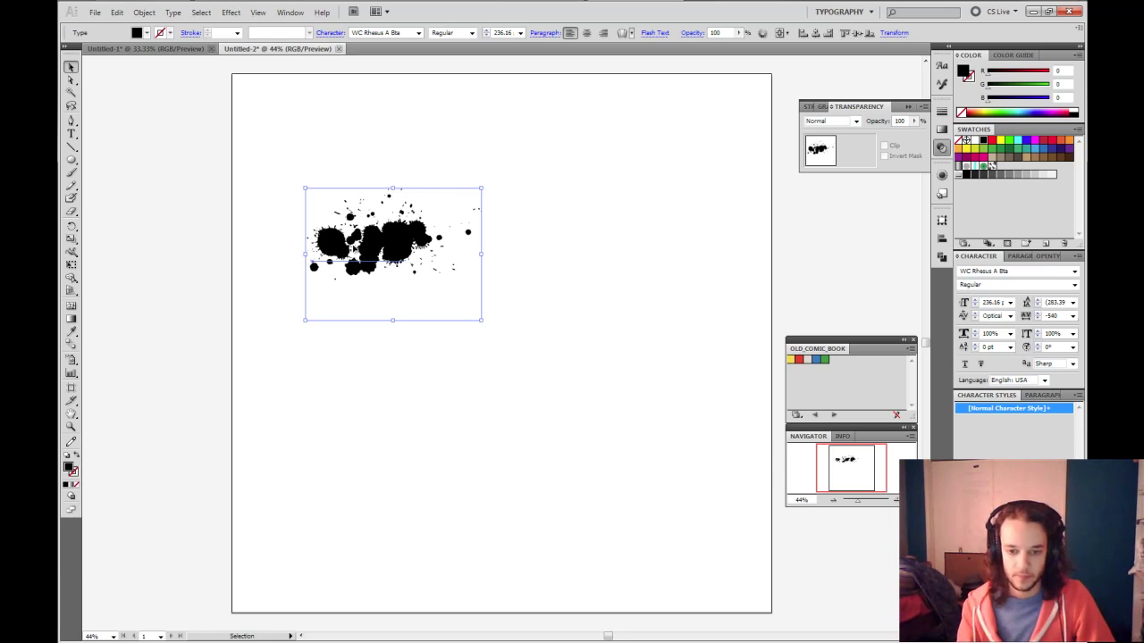
key(t)
click(351, 268)
key(alt+Left)
key(alt+Left)
key(alt+Left)
key(alt+Left)
key(alt+Left)
key(alt+Left)
key(alt+Left)
key(alt+Left)
key(alt+Left)
key(alt+Left)
key(alt+Left)
key(alt+Left)
key(alt+Left)
key(alt+Left)
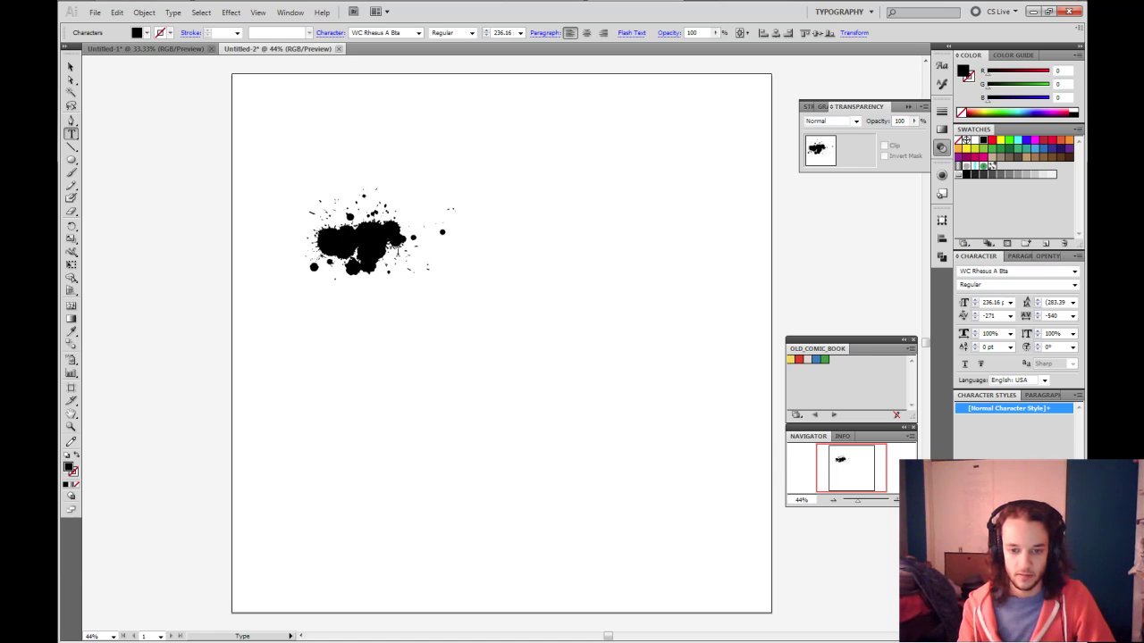
Step: Kern individual splat pairs closer together with the text cursor
key(alt)
key(Right)
key(Right)
key(Right)
key(Right)
key(Right)
key(Right)
key(Right)
key(Right)
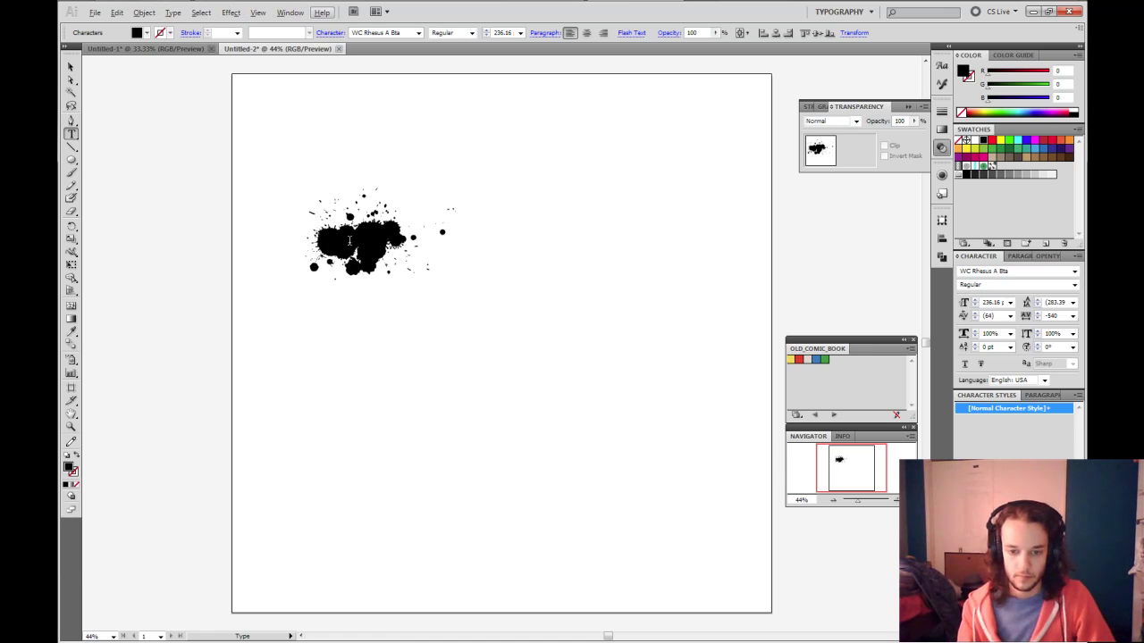
key(Right)
key(alt+Left)
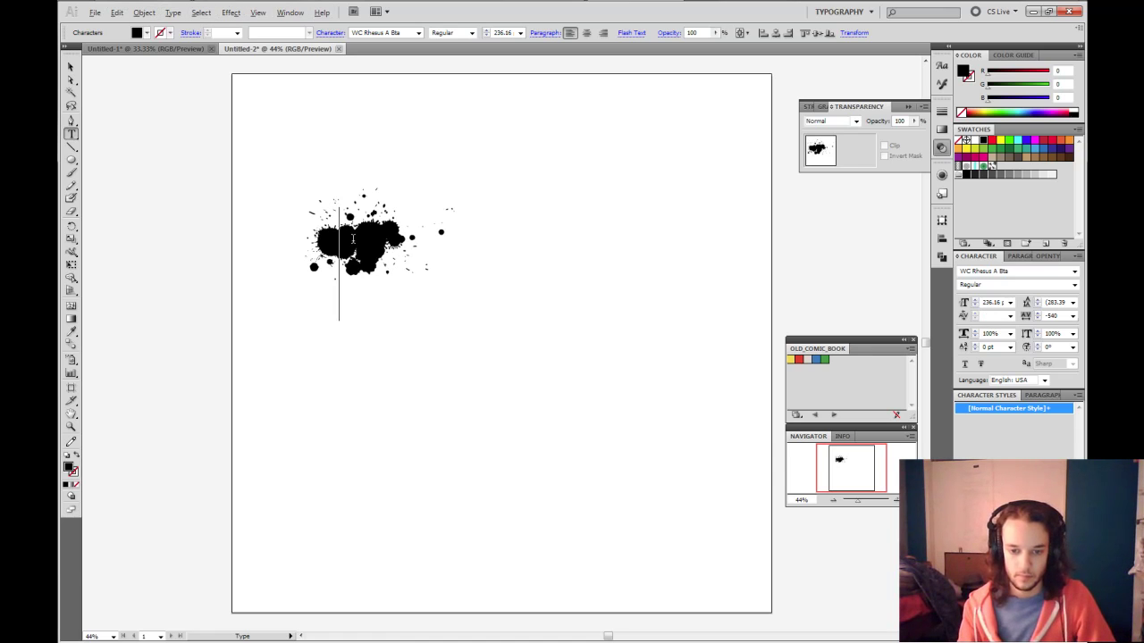
key(alt+Left)
key(alt+Left)
key(alt+Left)
key(Left)
key(alt+Left)
key(alt+Left)
Step: Alt-drag a duplicate of the splatter text below and to the right
click(71, 67)
click(373, 253)
drag(370, 282, 520, 408)
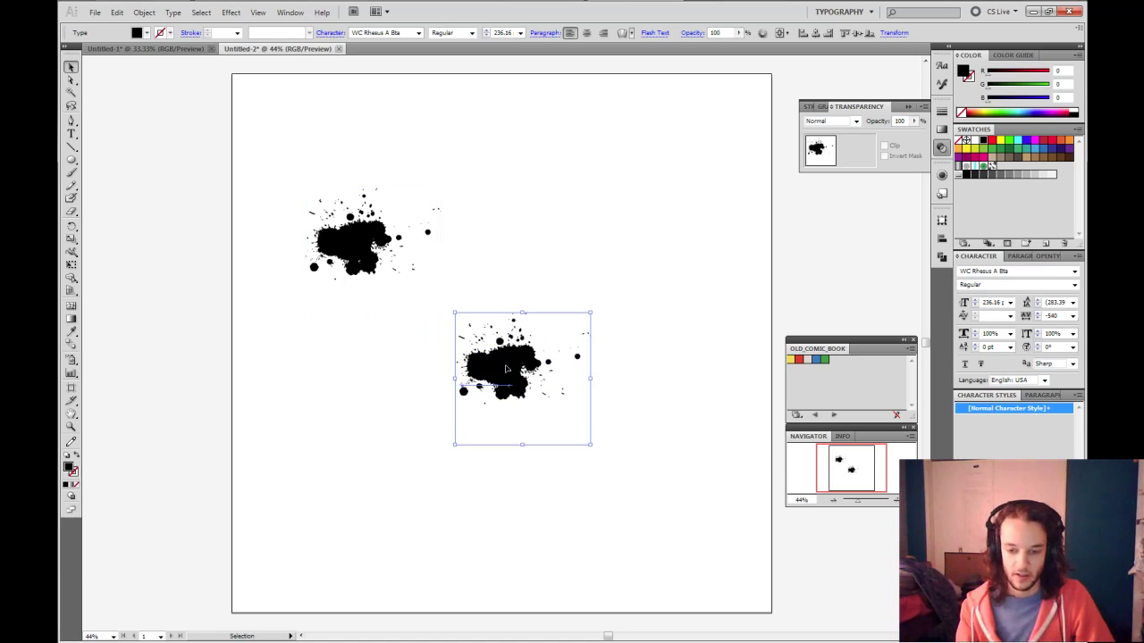
Step: Replace the copy's character with 'asdf' to lengthen the splat row
key(t)
click(505, 368)
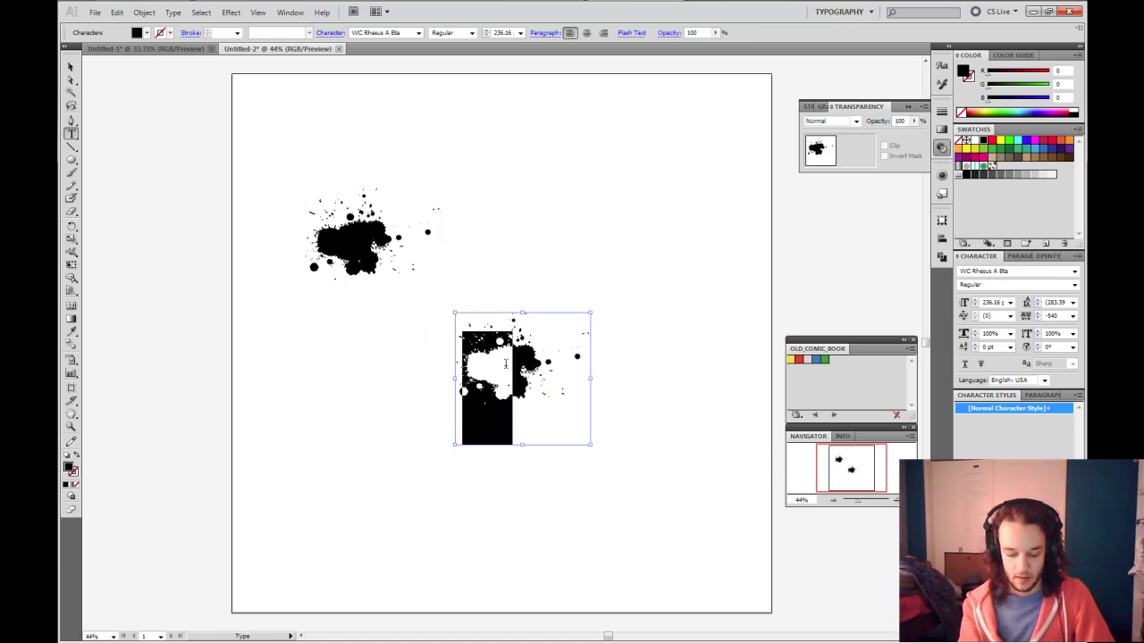
double_click(505, 364)
text(asdf)
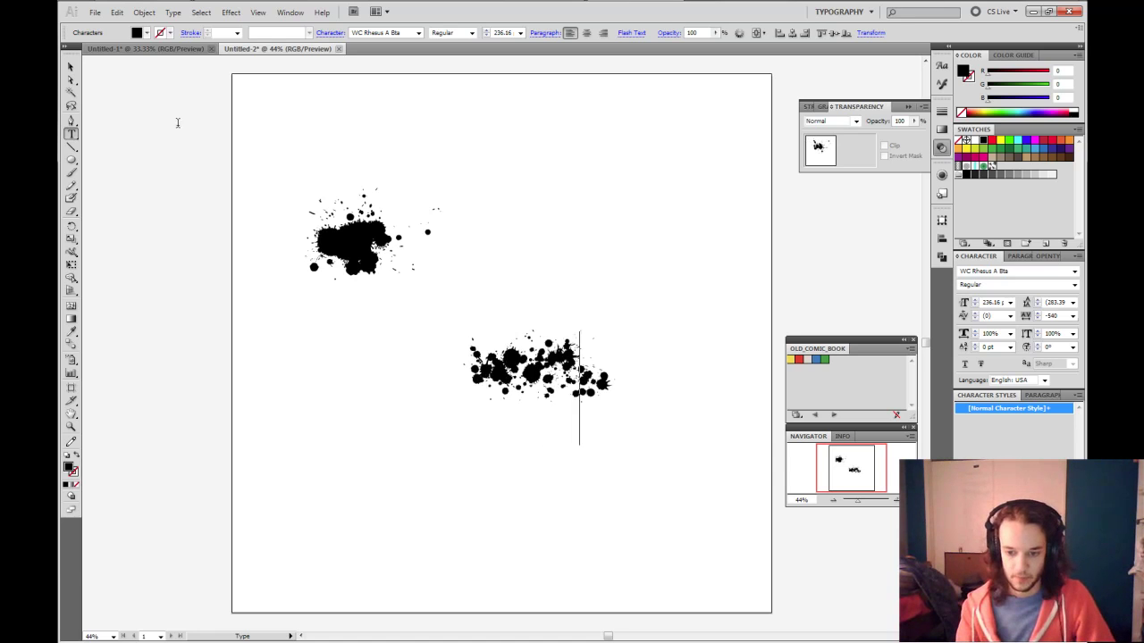
click(71, 67)
Step: Scale the new splat row up and tighten its tracking into a dense blot
click(520, 343)
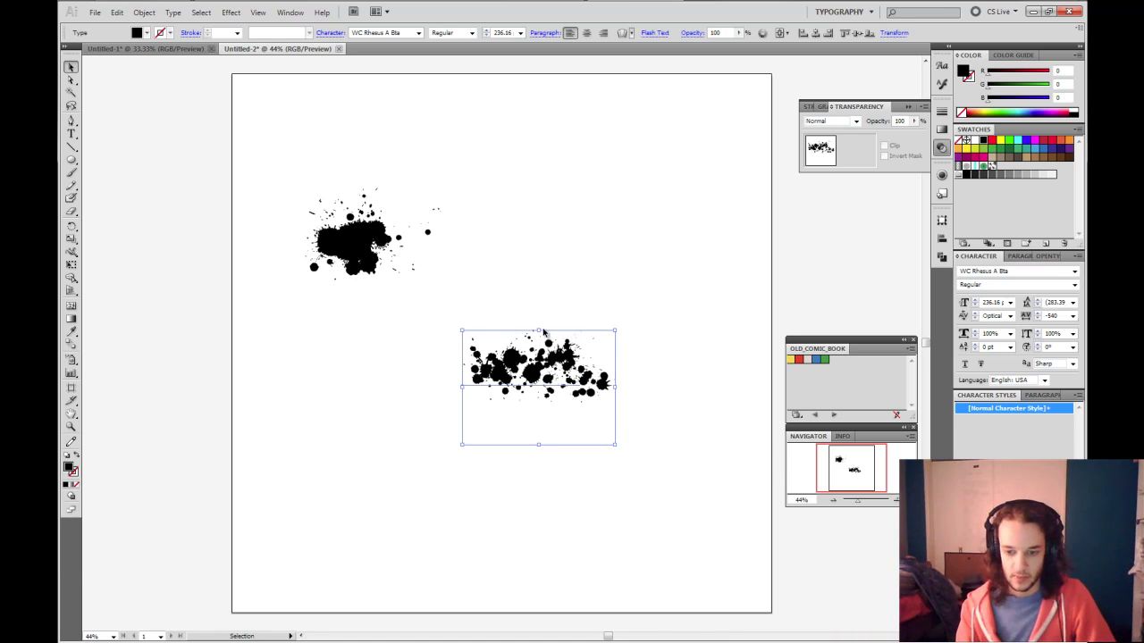
drag(539, 330, 538, 253)
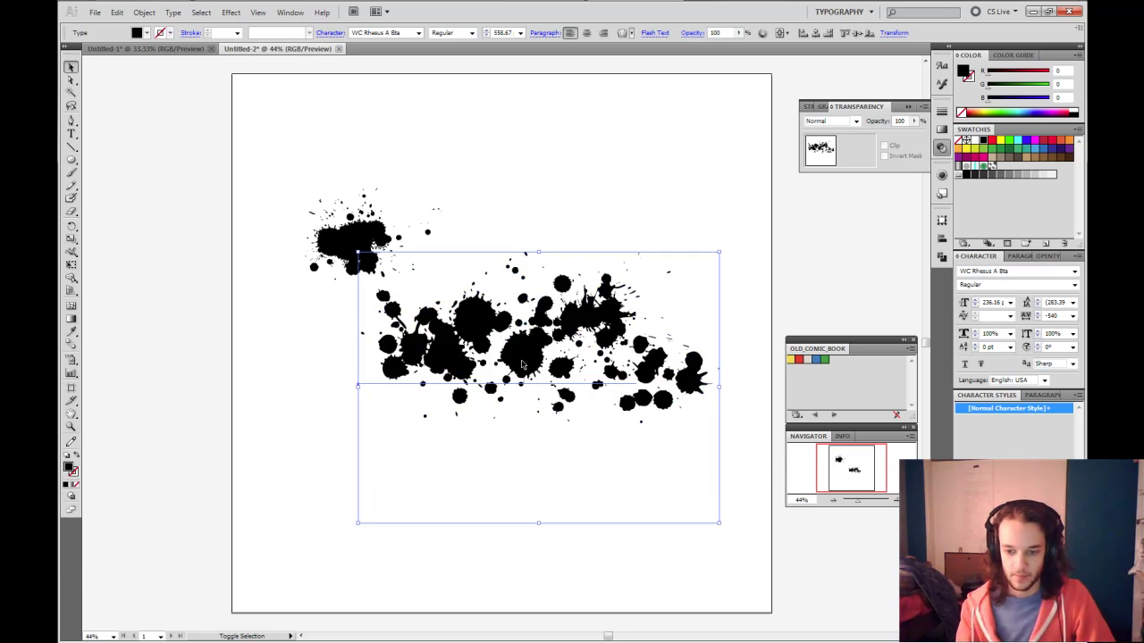
key(alt+Left)
key(alt+Left)
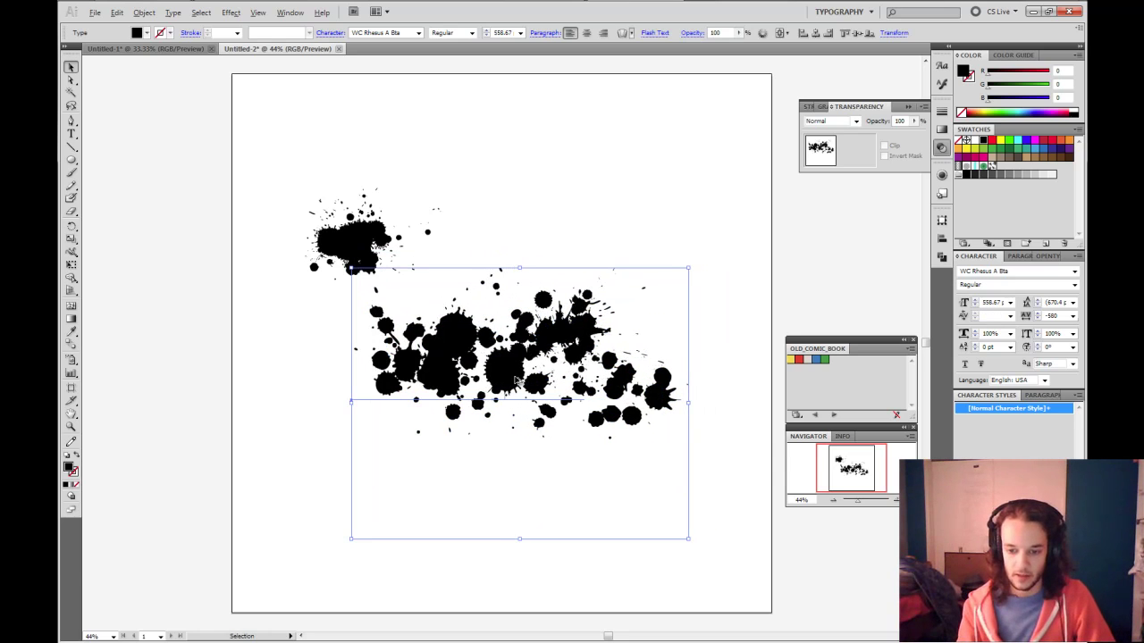
key(alt+Left)
key(alt+Left)
key(alt+Left)
key(alt+Left)
key(alt+Left)
key(alt+Left)
key(alt+Left)
key(alt+Left)
key(alt+Left)
key(alt+Left)
key(alt+Left)
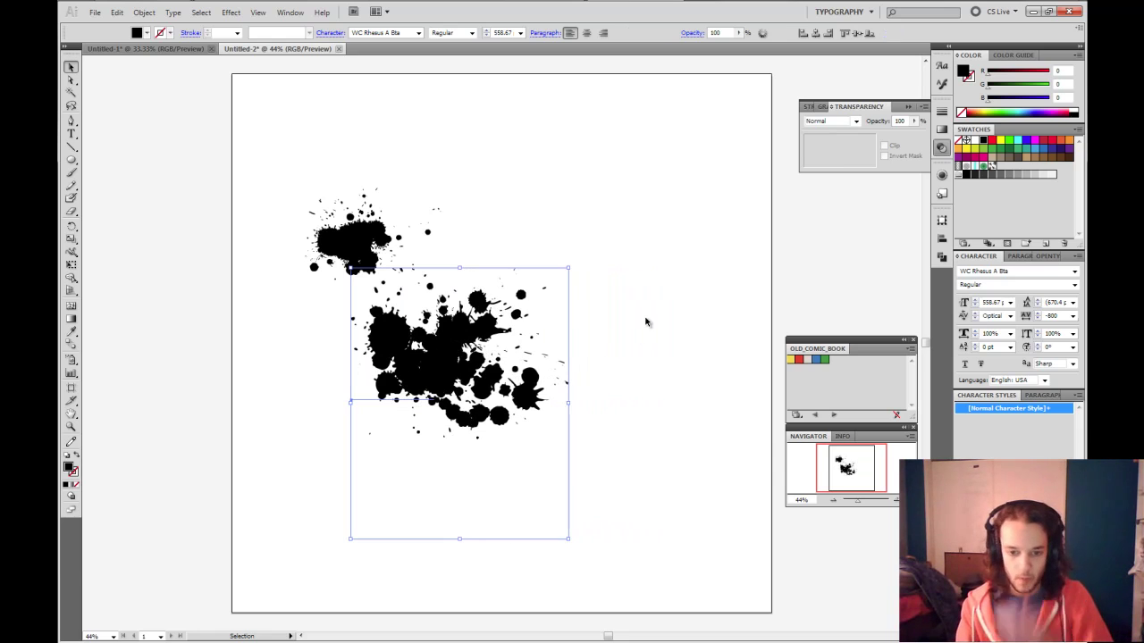
click(646, 321)
Step: Scale the small black splatter up from its top handle and move it to the upper right
click(356, 192)
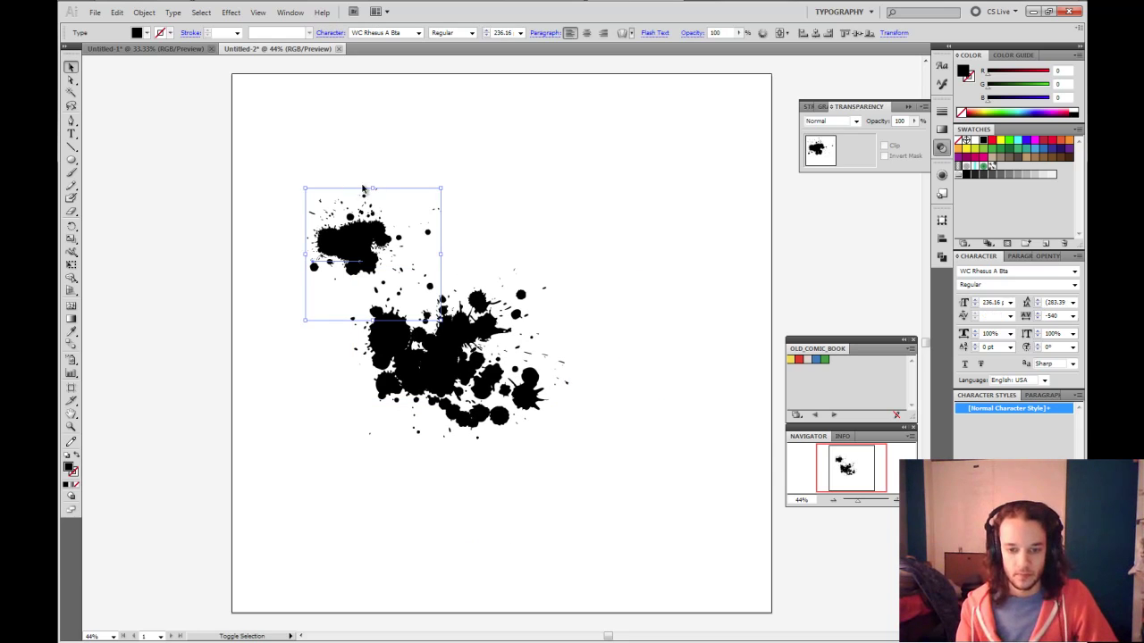
key(alt)
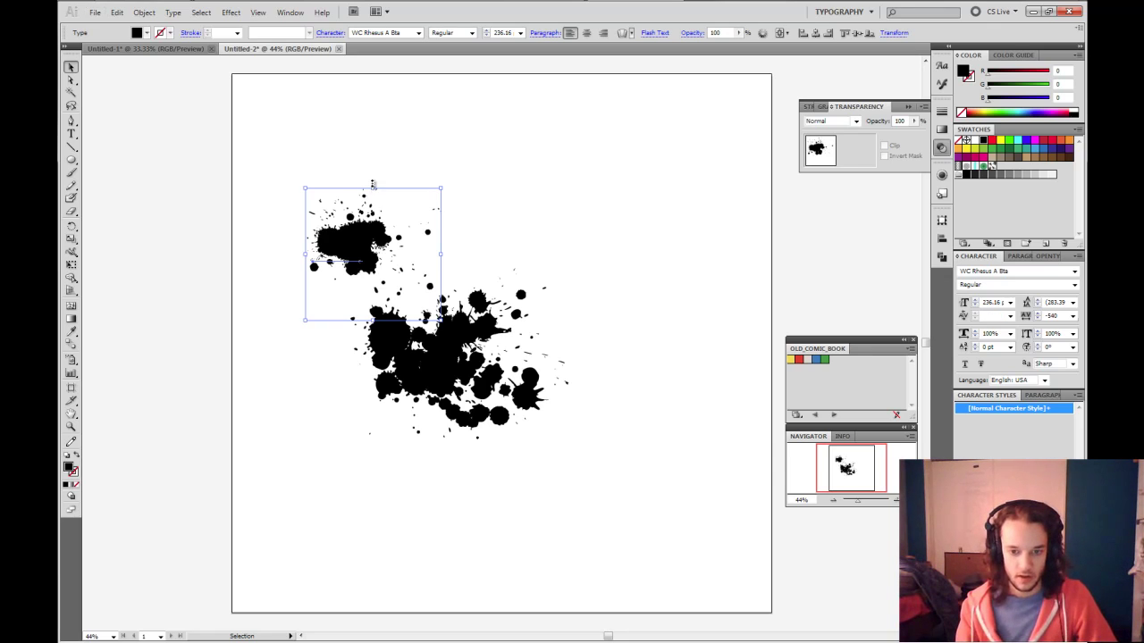
drag(372, 189, 376, 150)
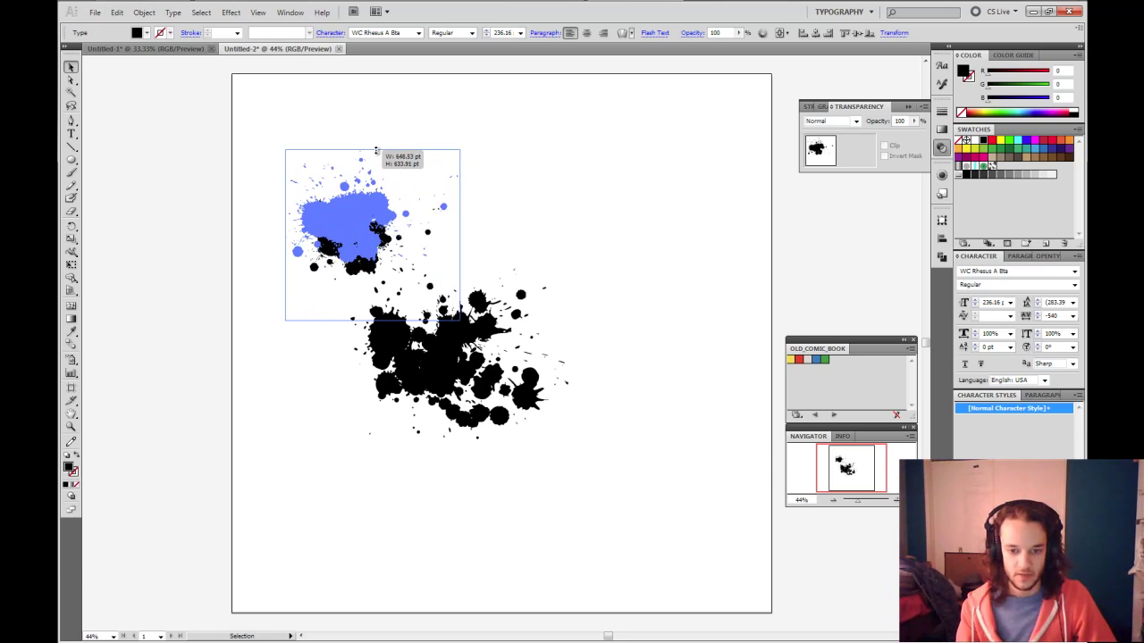
drag(376, 152, 380, 131)
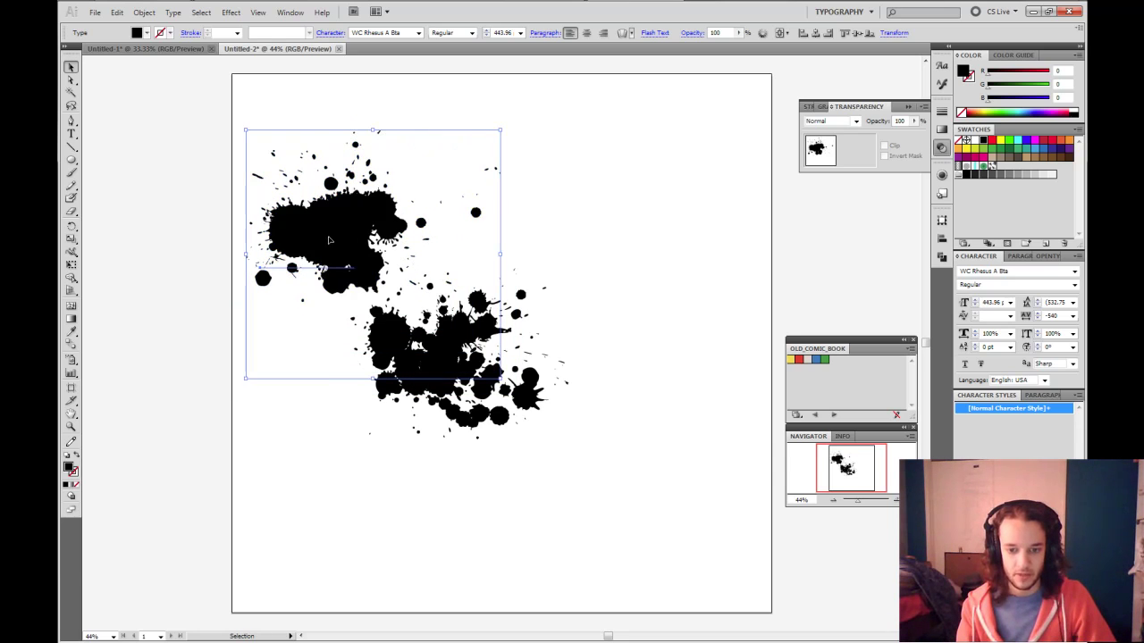
drag(358, 228, 638, 283)
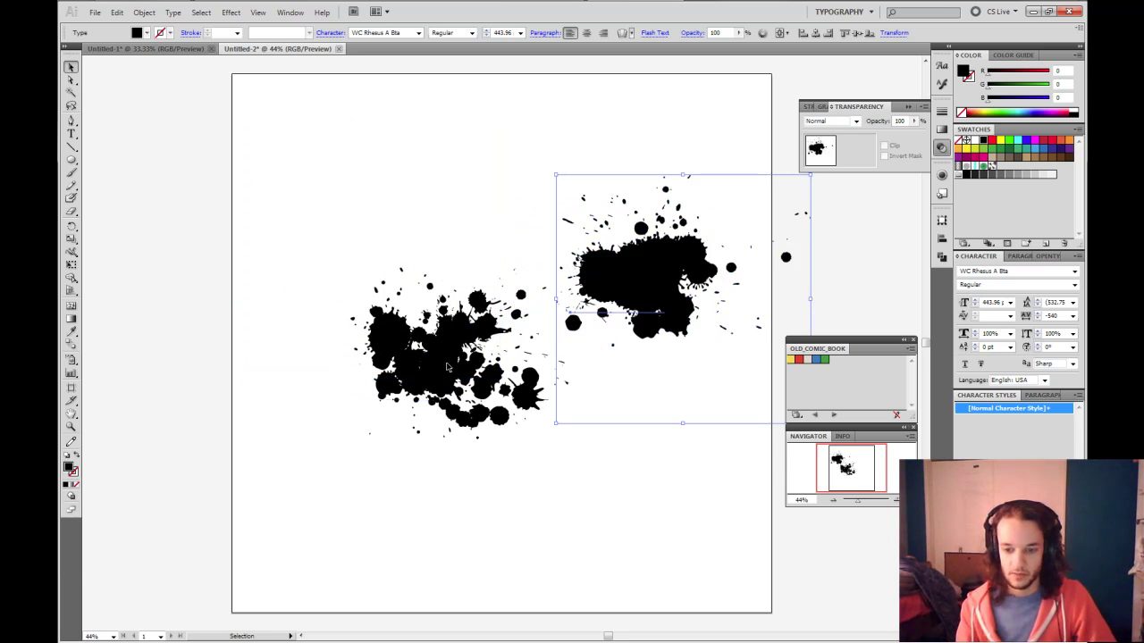
Step: Nudge the lower splatter left and down and colour it yellow
click(427, 383)
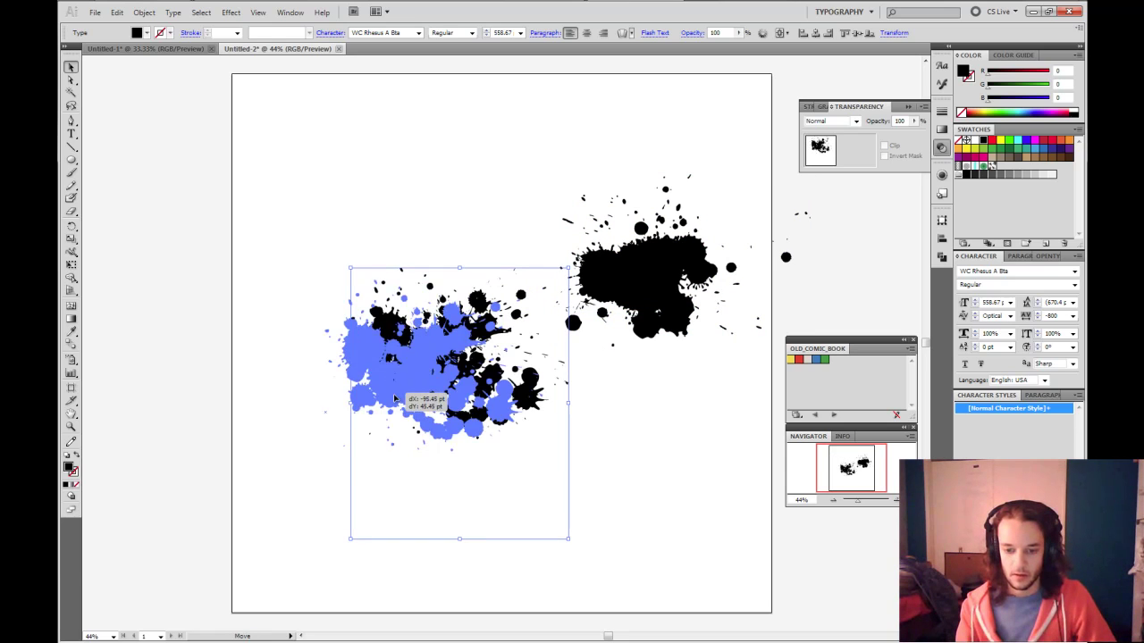
drag(426, 383, 396, 397)
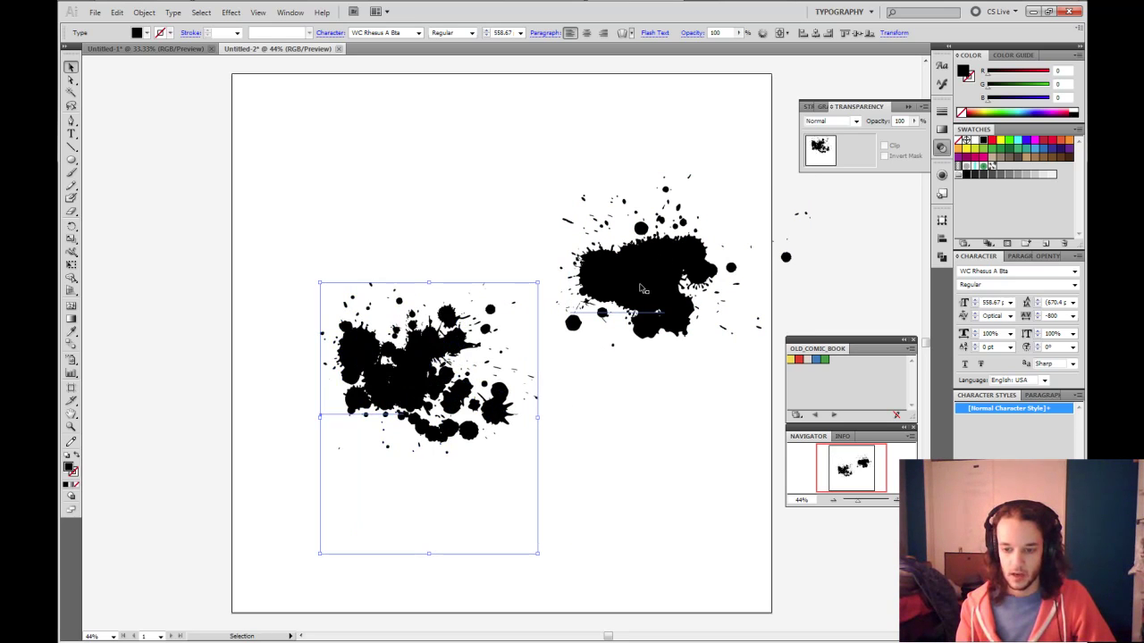
click(798, 361)
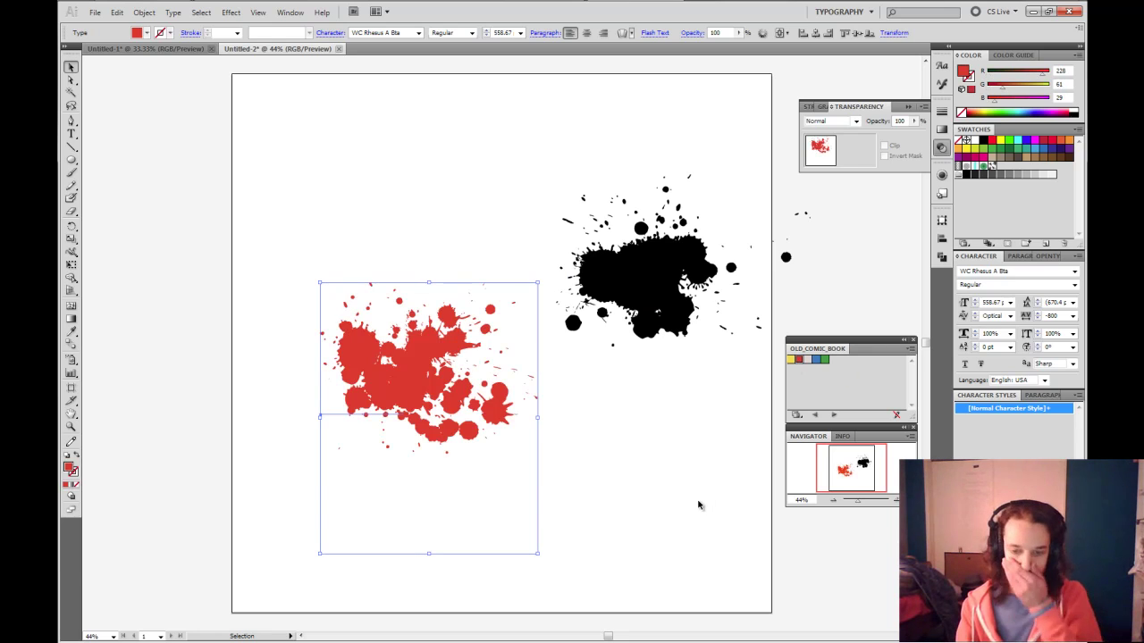
click(791, 359)
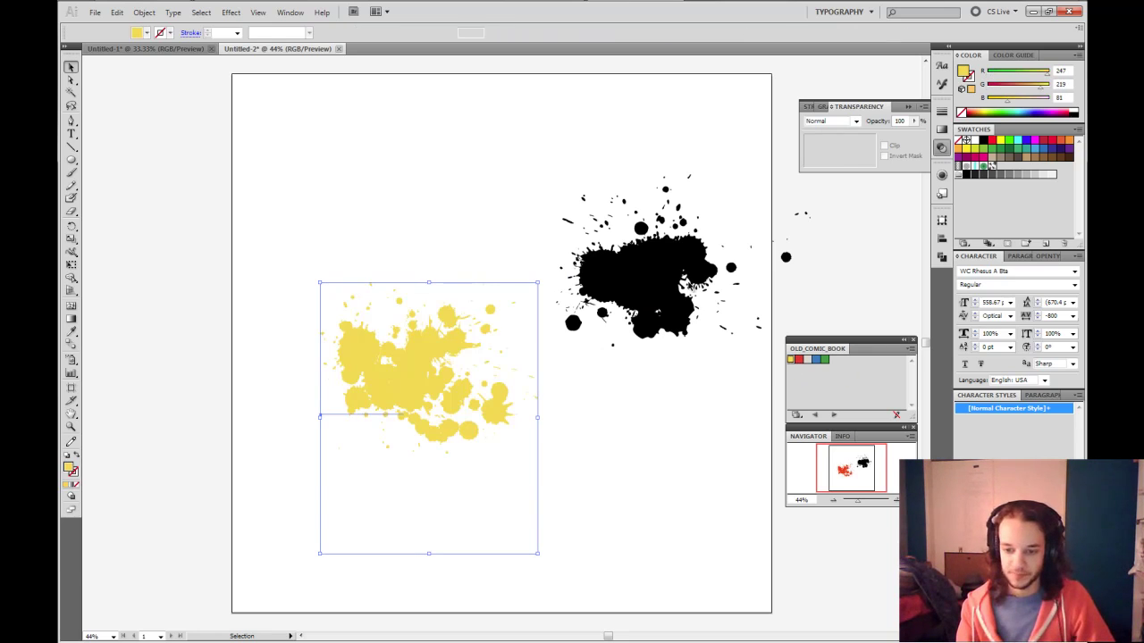
click(700, 474)
Step: Drag the black splatter over the yellow one and enlarge it
drag(608, 298, 373, 388)
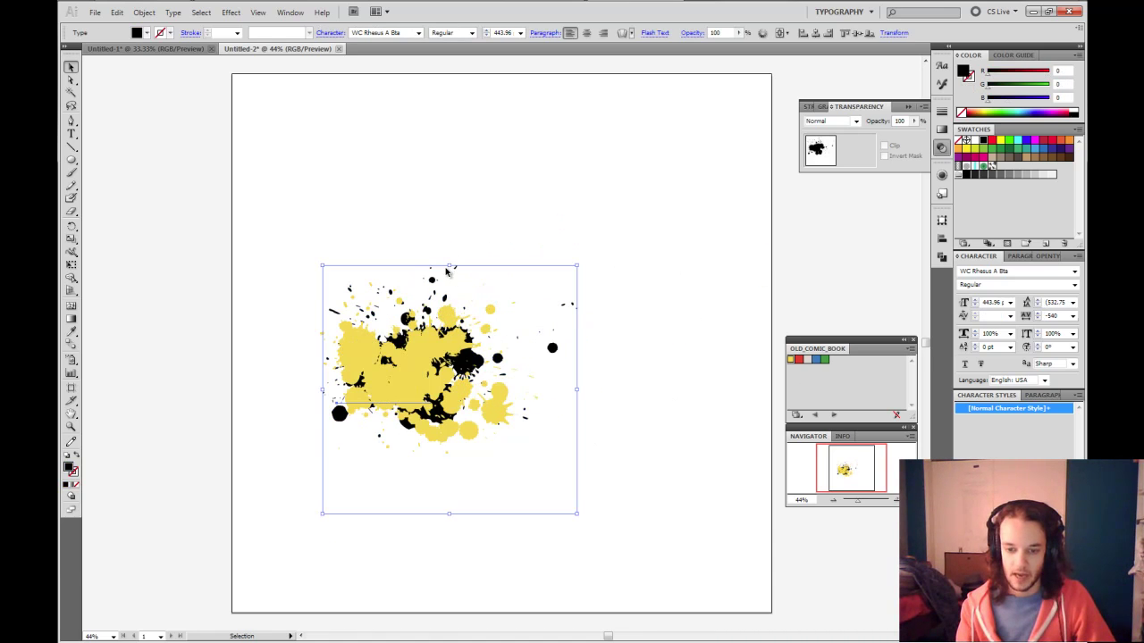
drag(452, 249, 458, 221)
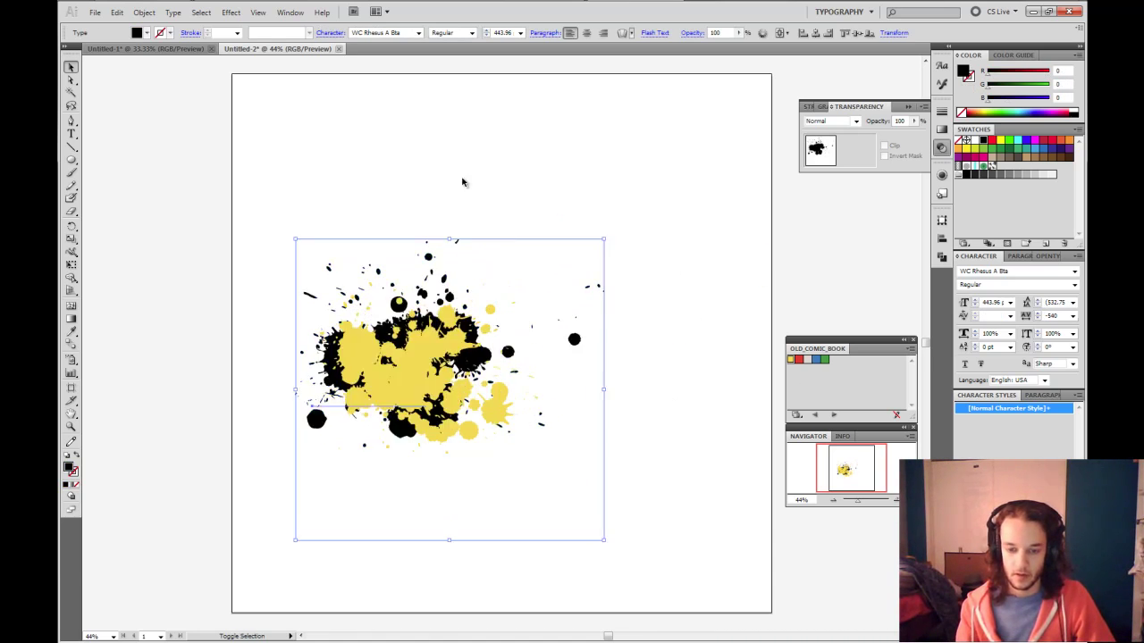
mouse_move(646, 175)
mouse_down()
mouse_move(387, 477)
mouse_move(301, 546)
mouse_up()
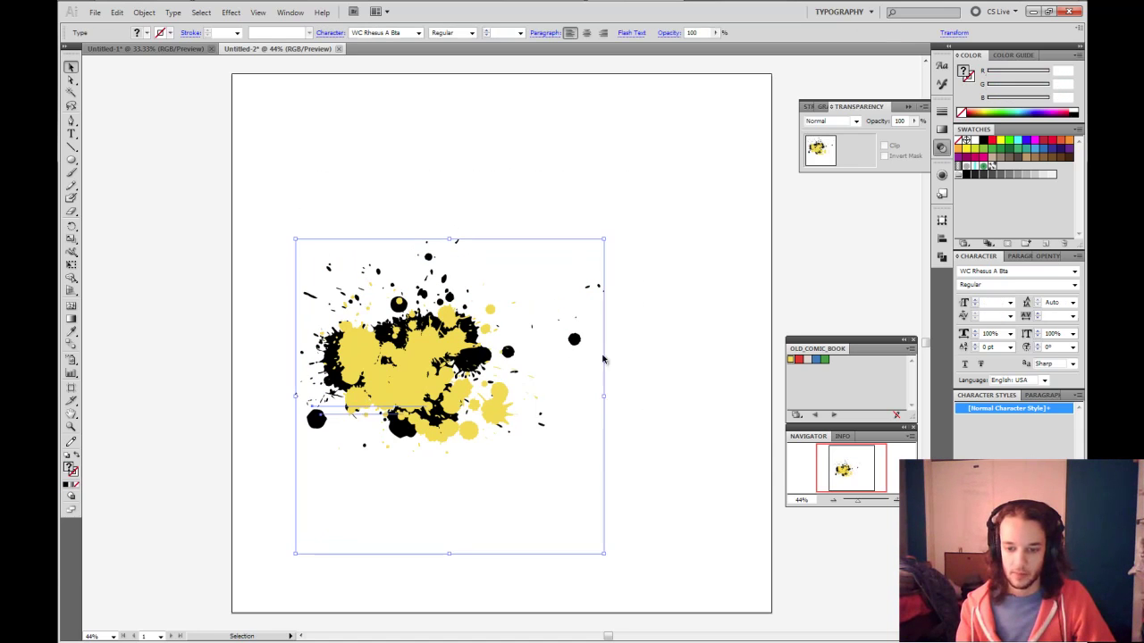
Step: Stretch the splatters wider to the right and move them up over the artboard
drag(605, 397, 754, 374)
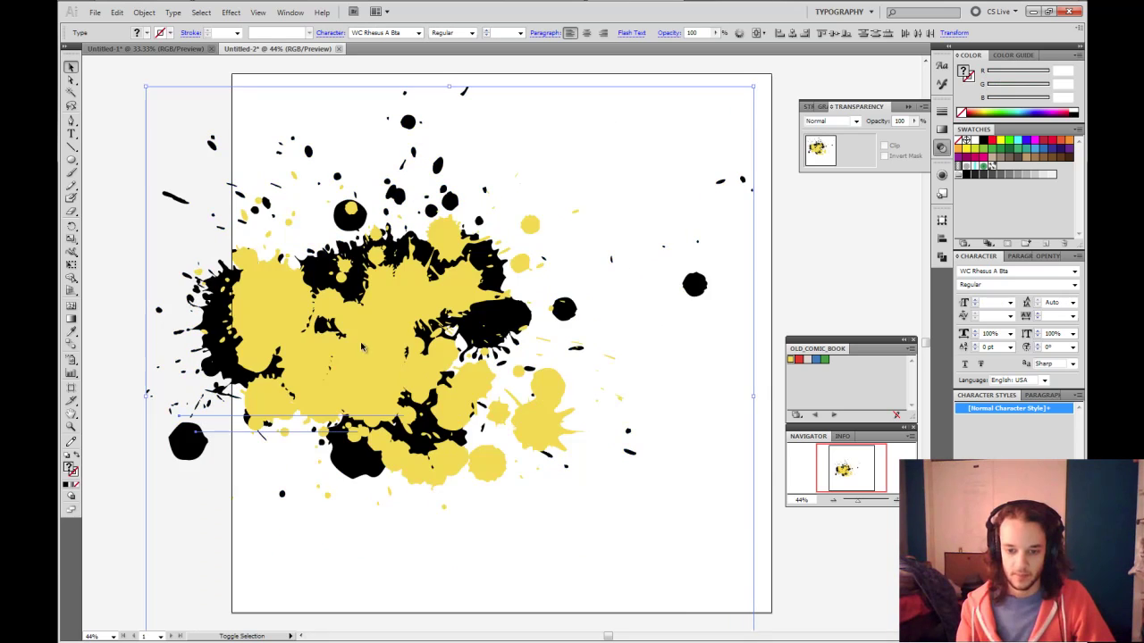
drag(384, 356, 447, 327)
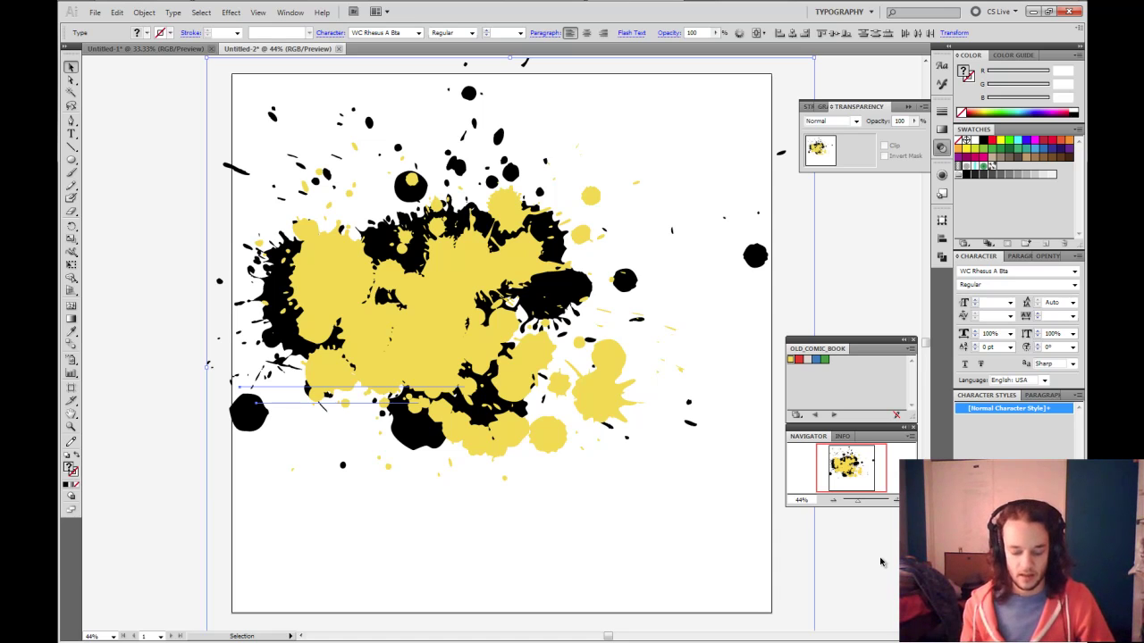
Step: Select all the artwork, browse the Type menu, then select only the yellow splatters
key(v)
key(ctrl+a)
click(174, 13)
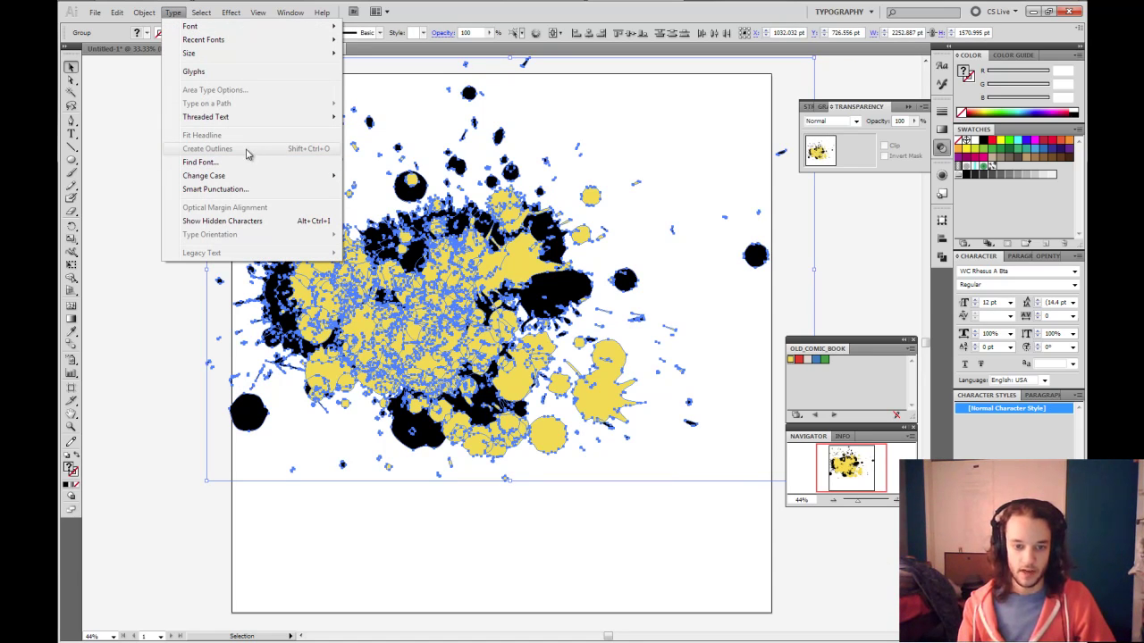
key(Escape)
key(Escape)
click(695, 566)
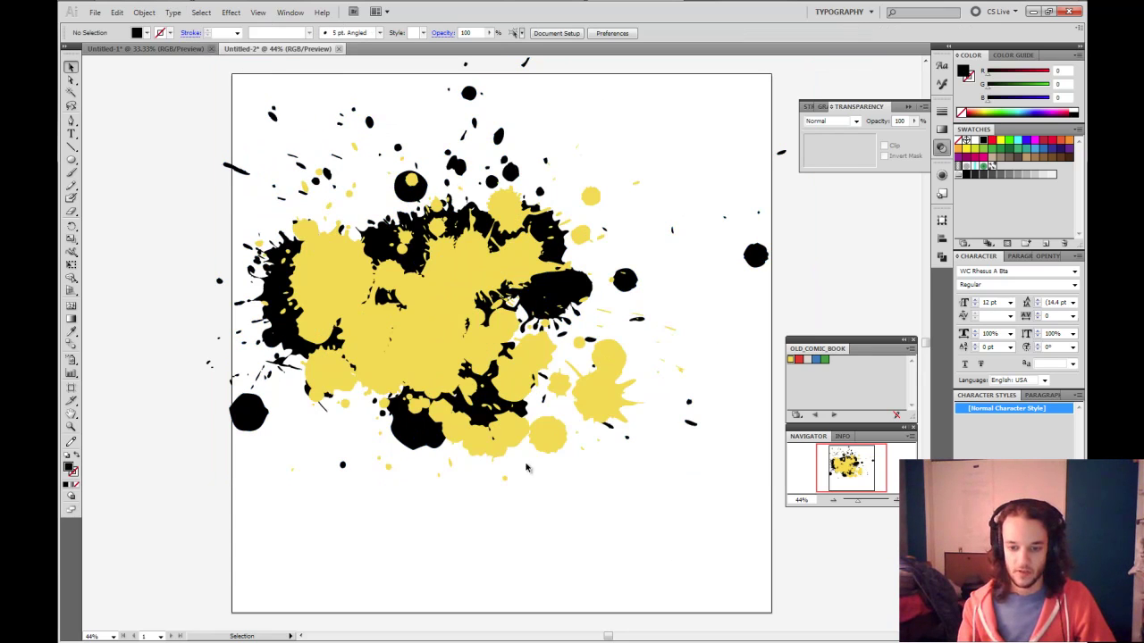
click(446, 346)
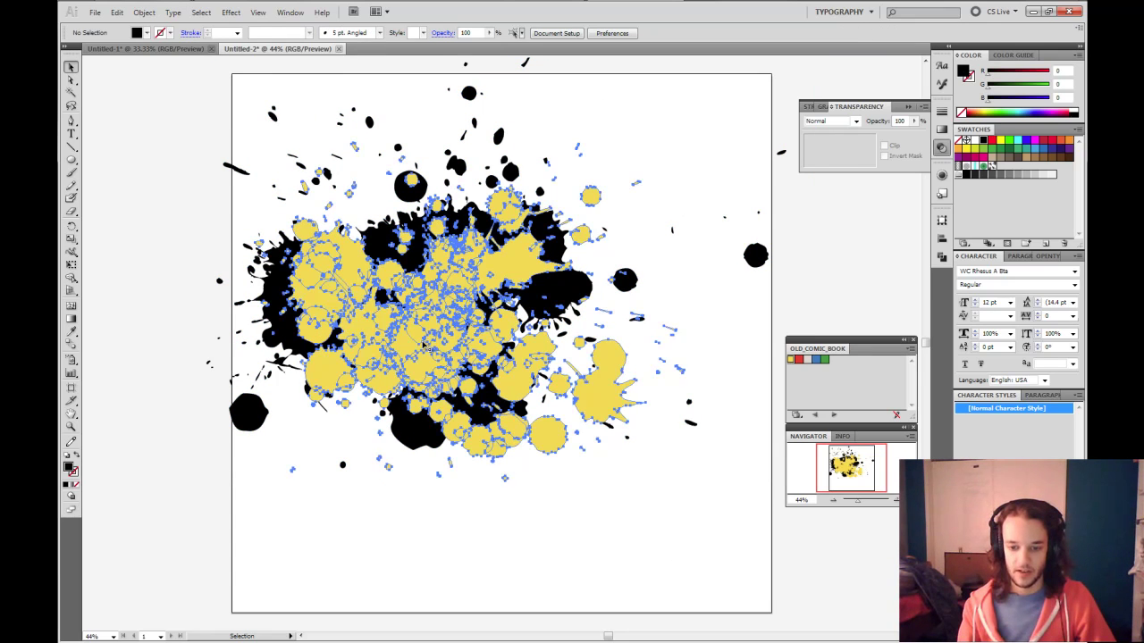
Step: Unite the yellow splatters into a single shape with Pathfinder
click(943, 259)
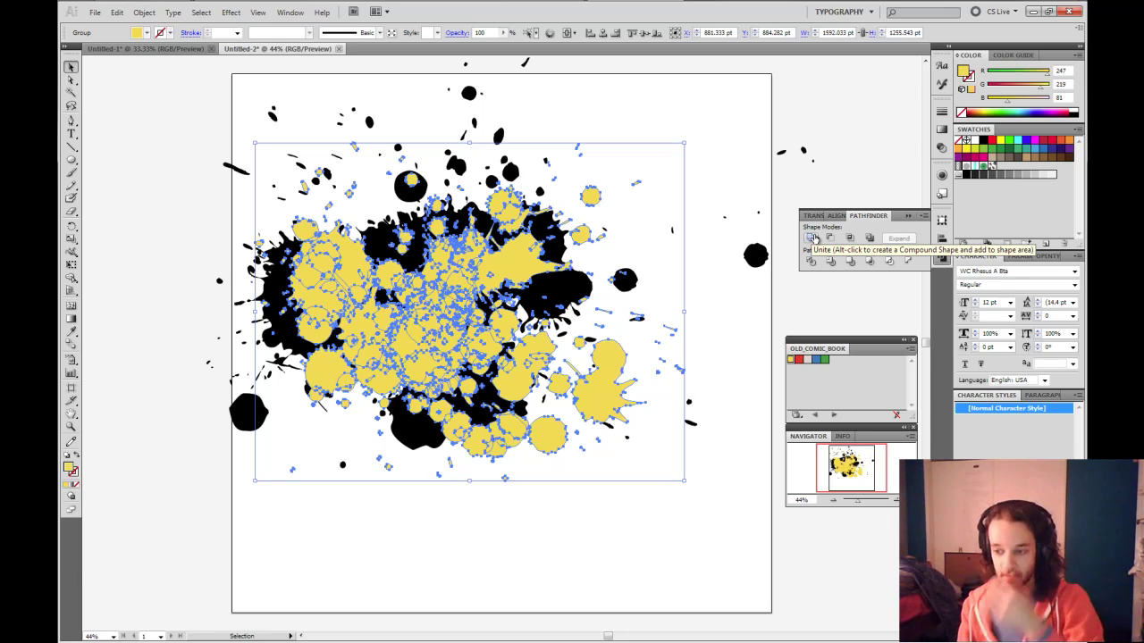
click(813, 238)
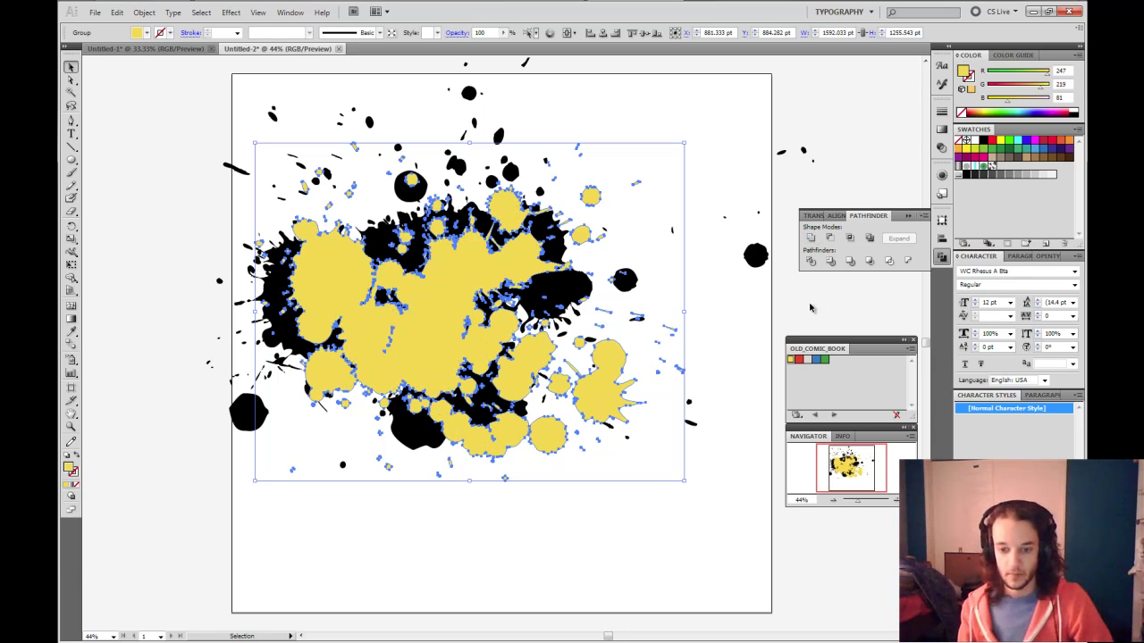
key(ctrl+z)
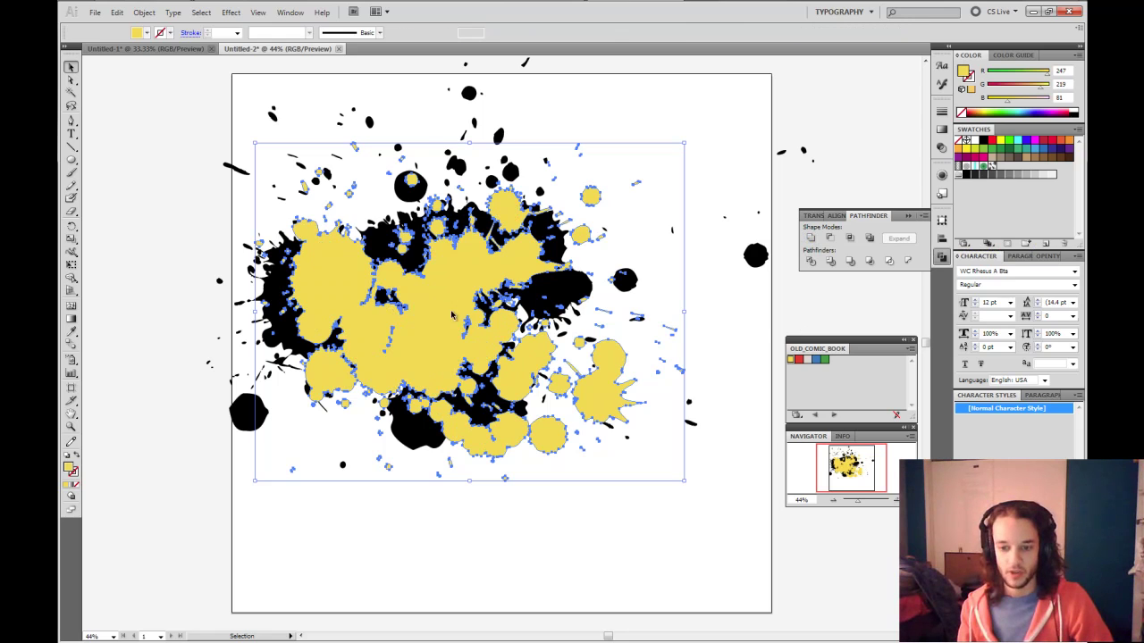
key(ctrl+z)
key(ctrl+shift+z)
key(ctrl+shift+z)
Step: Select the black splatters, unite them into one shape, and deselect
click(71, 80)
click(72, 67)
click(201, 224)
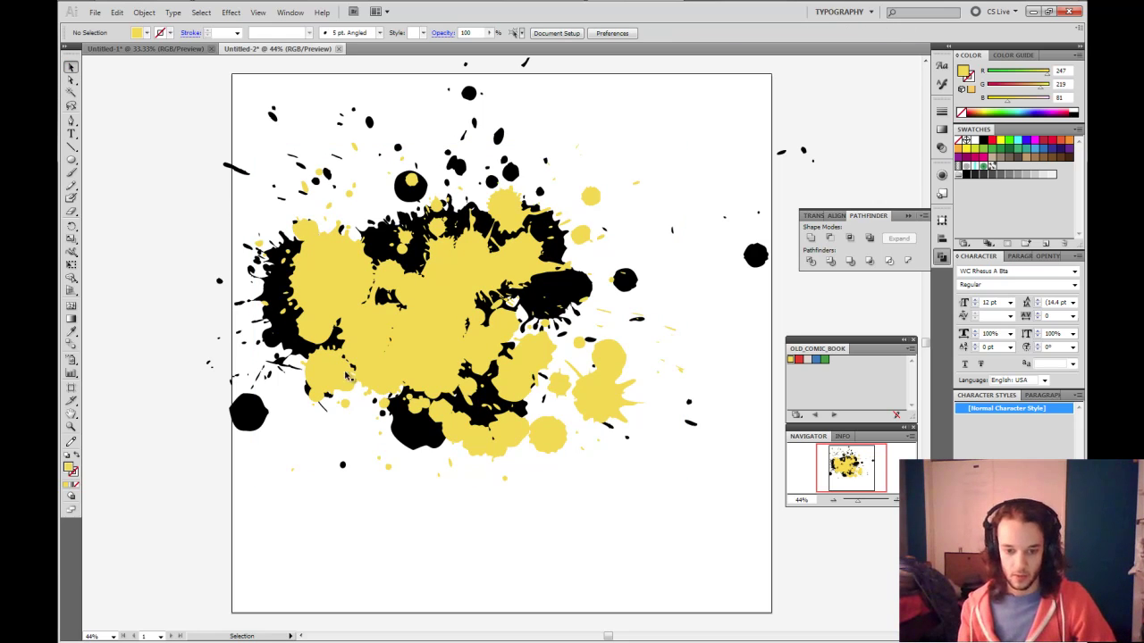
click(254, 423)
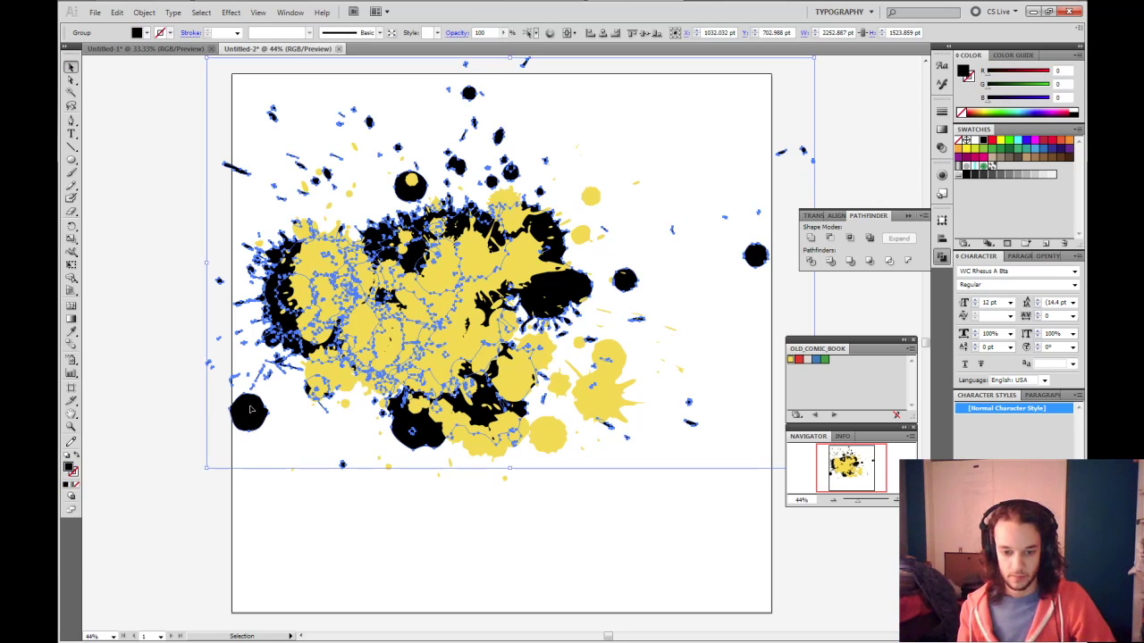
click(809, 239)
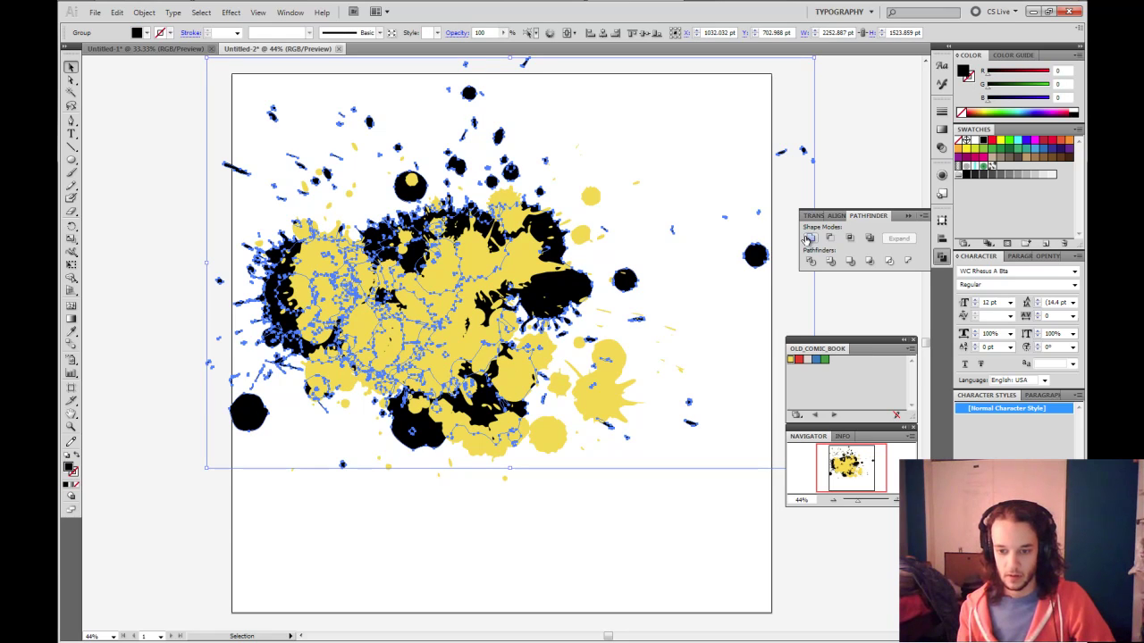
click(878, 143)
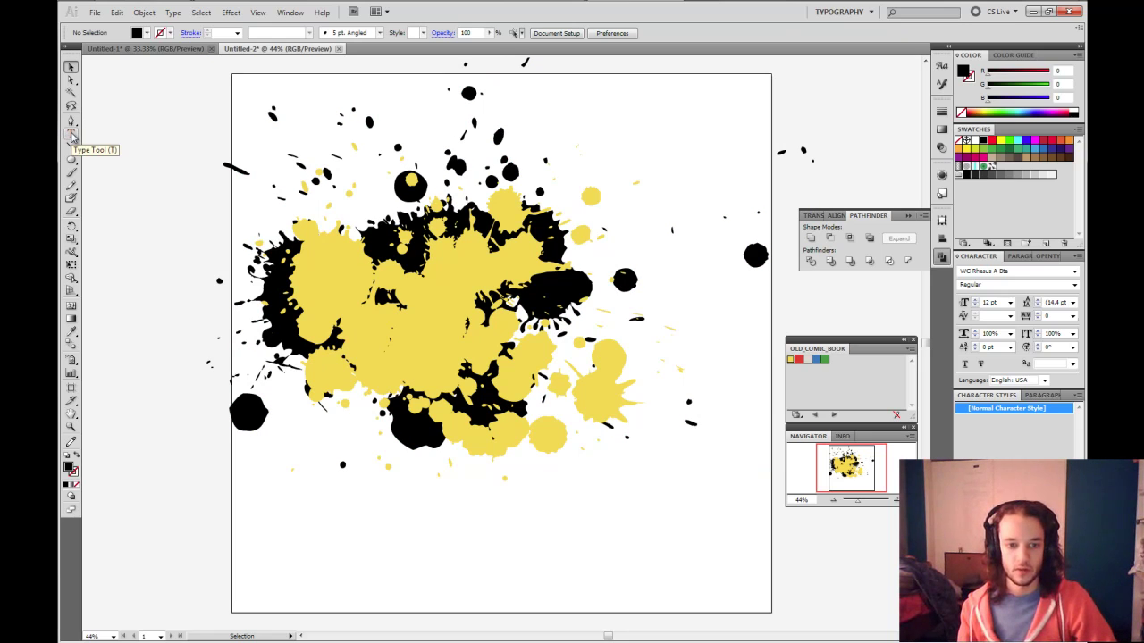
Step: Add new splatter-font text, enlarge it, move it to the top, and tighten its tracking
click(71, 134)
click(186, 252)
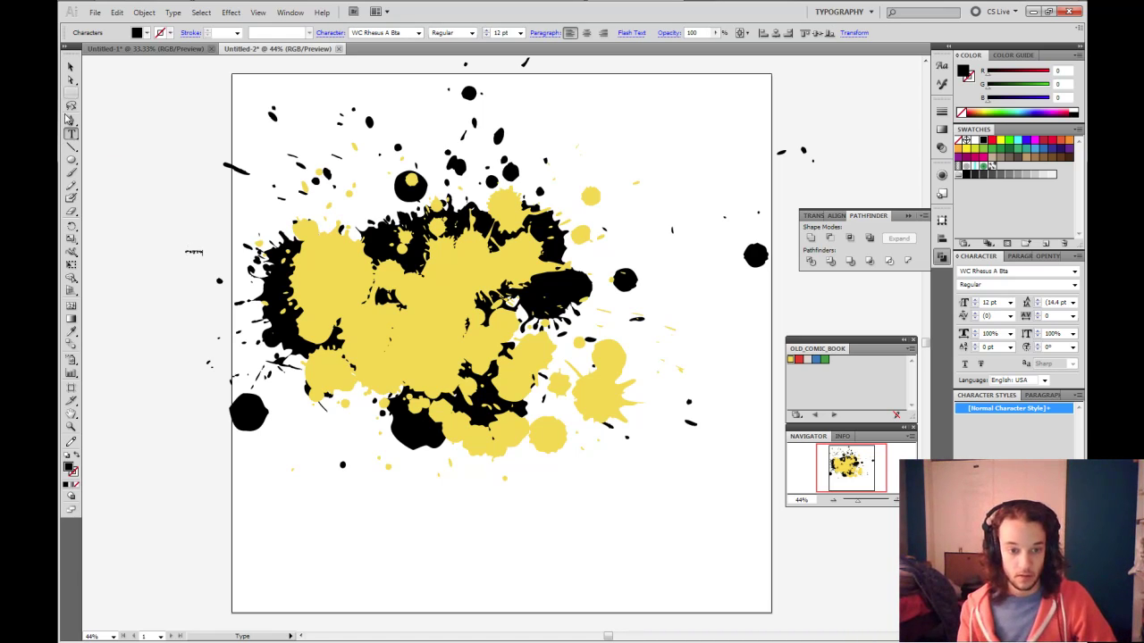
click(70, 68)
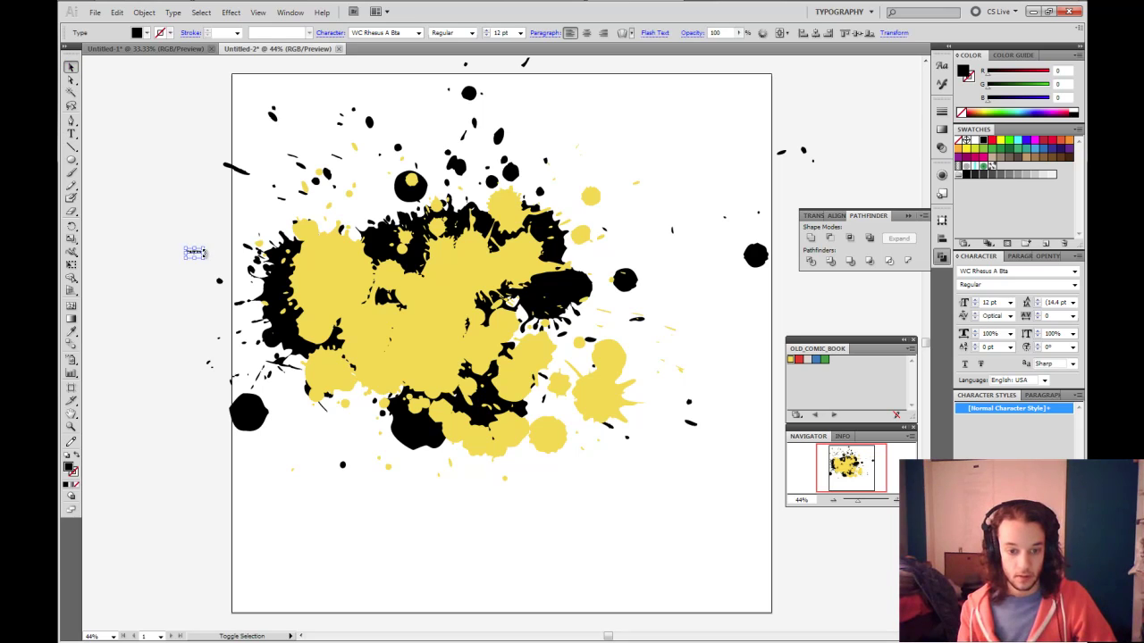
drag(206, 255, 396, 268)
drag(207, 231, 484, 152)
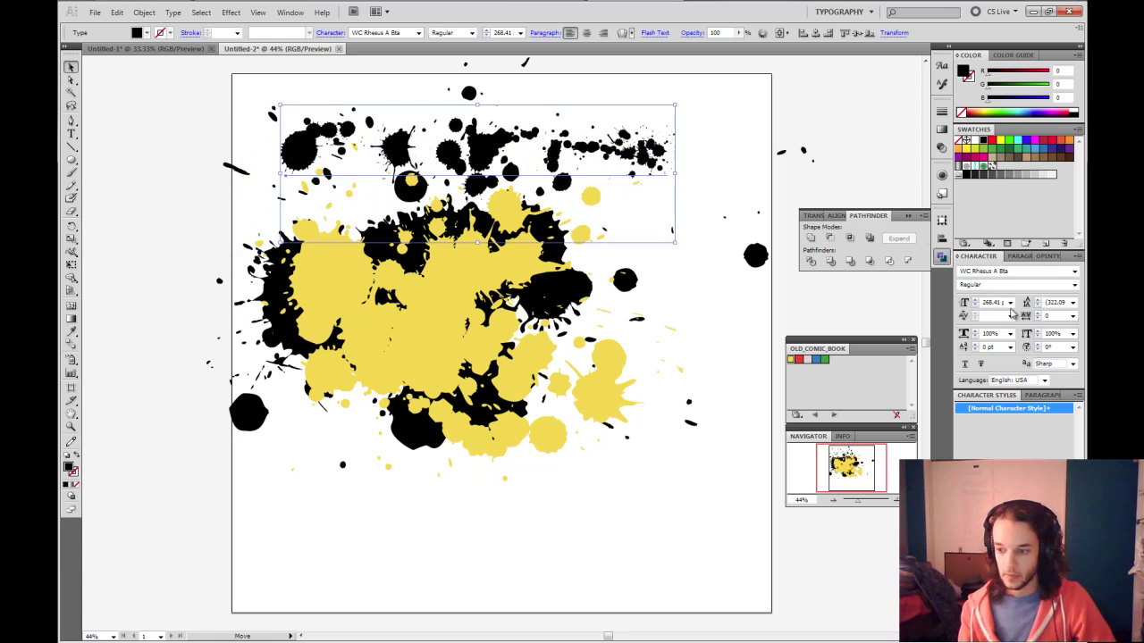
key(alt+Left)
key(alt+Left)
key(alt+Left)
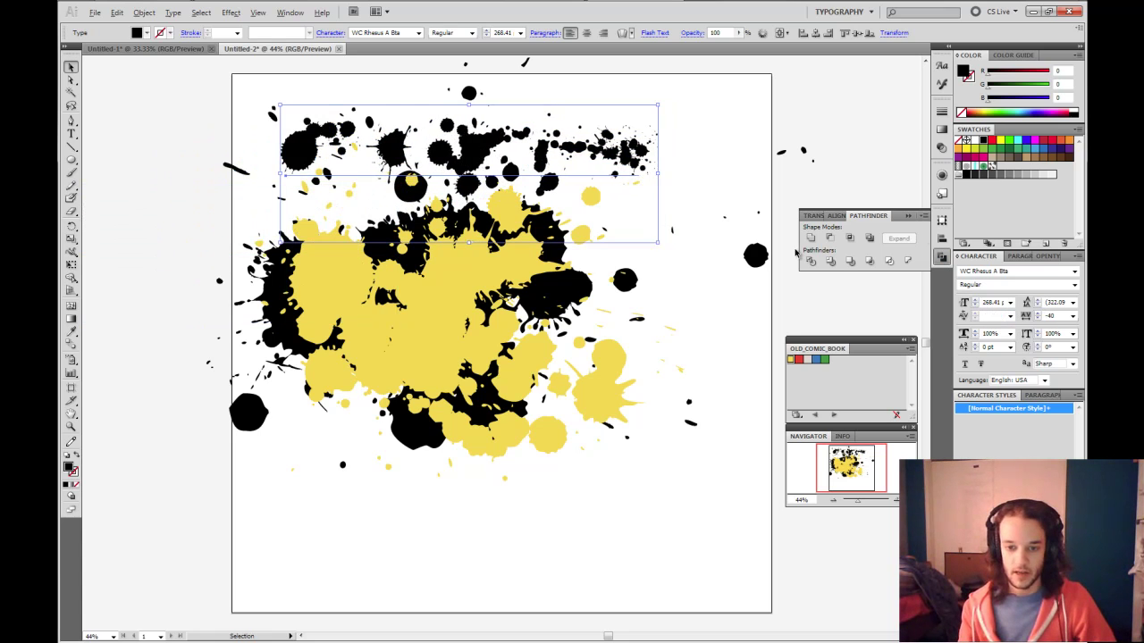
key(alt+Left)
key(alt+Left)
key(alt+Left)
key(alt+Left)
key(alt+Left)
key(alt+Left)
key(alt+Left)
key(alt+Left)
key(alt+Left)
key(alt+Left)
key(alt+Left)
key(alt+Left)
key(alt+Left)
key(alt+Left)
key(alt+Left)
key(alt+Left)
key(alt+Left)
key(alt+Left)
key(alt+Left)
key(alt+Left)
key(alt+Left)
key(alt+Left)
key(alt+Left)
key(alt+Left)
key(alt+Left)
key(alt+Left)
key(alt+Left)
key(alt+Left)
key(alt+Left)
key(alt+Left)
key(alt+Left)
key(alt+Left)
key(alt+Left)
key(alt+Left)
key(alt+Left)
key(alt+Left)
key(alt+Left)
key(alt+Left)
key(alt+Left)
key(alt+Left)
key(alt+Left)
key(alt+Left)
key(alt+Left)
key(alt+Left)
key(alt+Left)
key(alt+Left)
key(alt+Left)
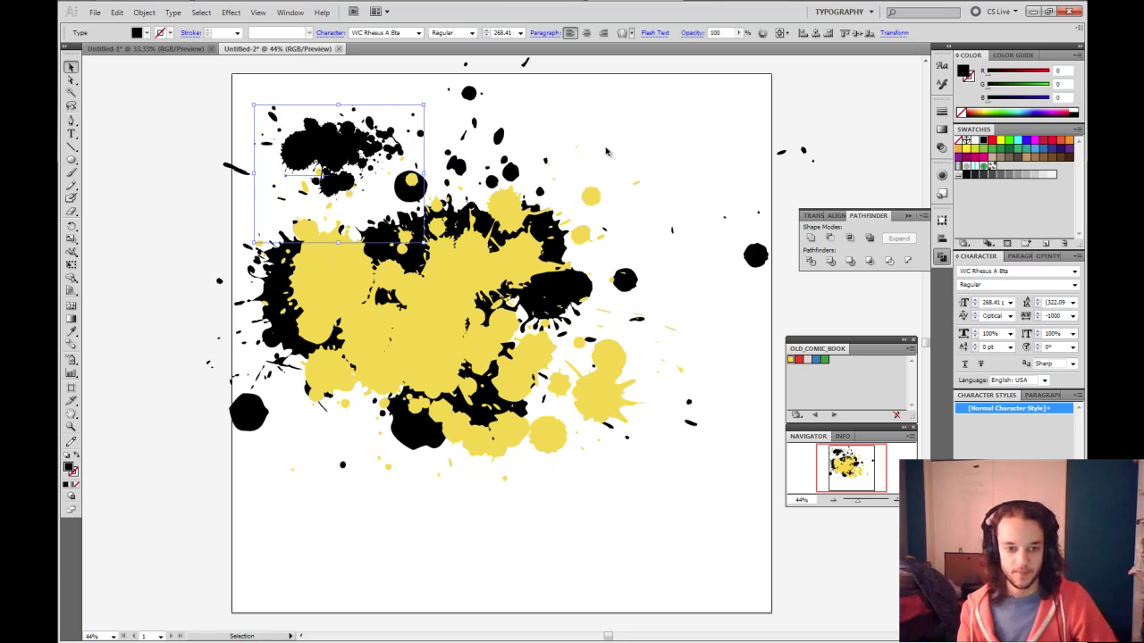
Step: Outline and unite the splatter text, then resize and position it over the centre
key(shift+ctrl+o)
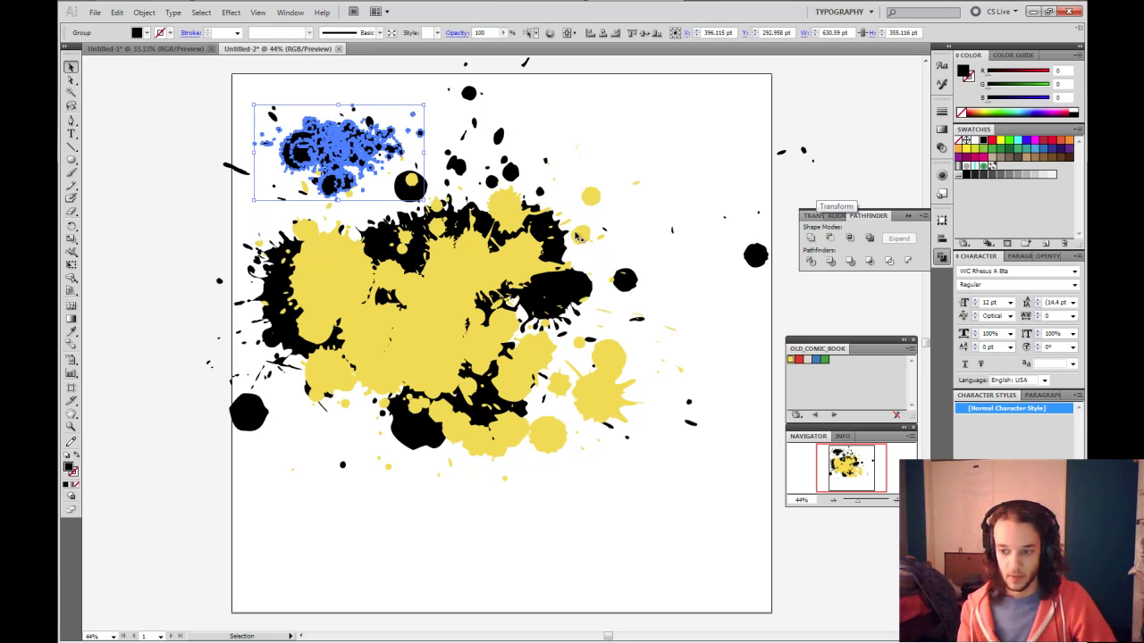
click(815, 239)
drag(567, 175, 448, 308)
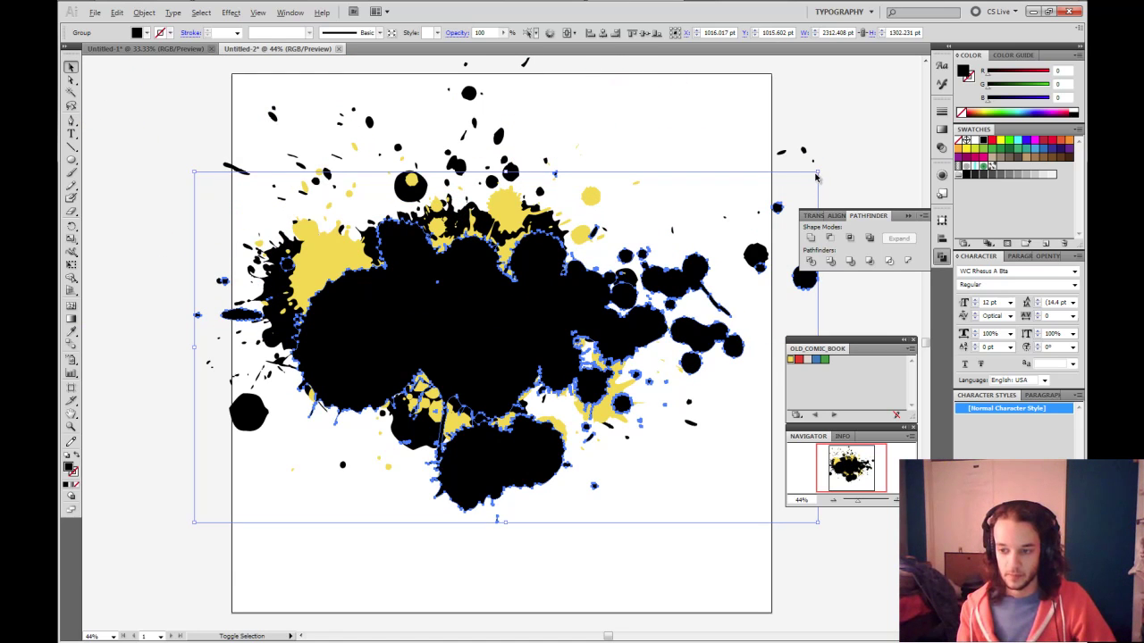
drag(818, 171, 742, 214)
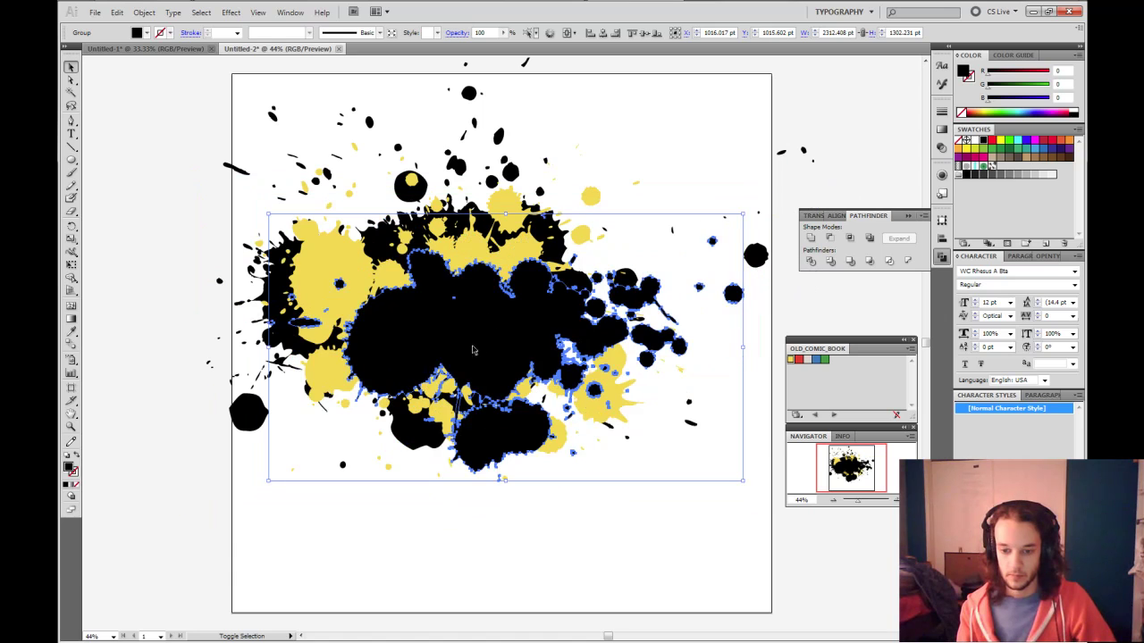
drag(448, 326, 366, 288)
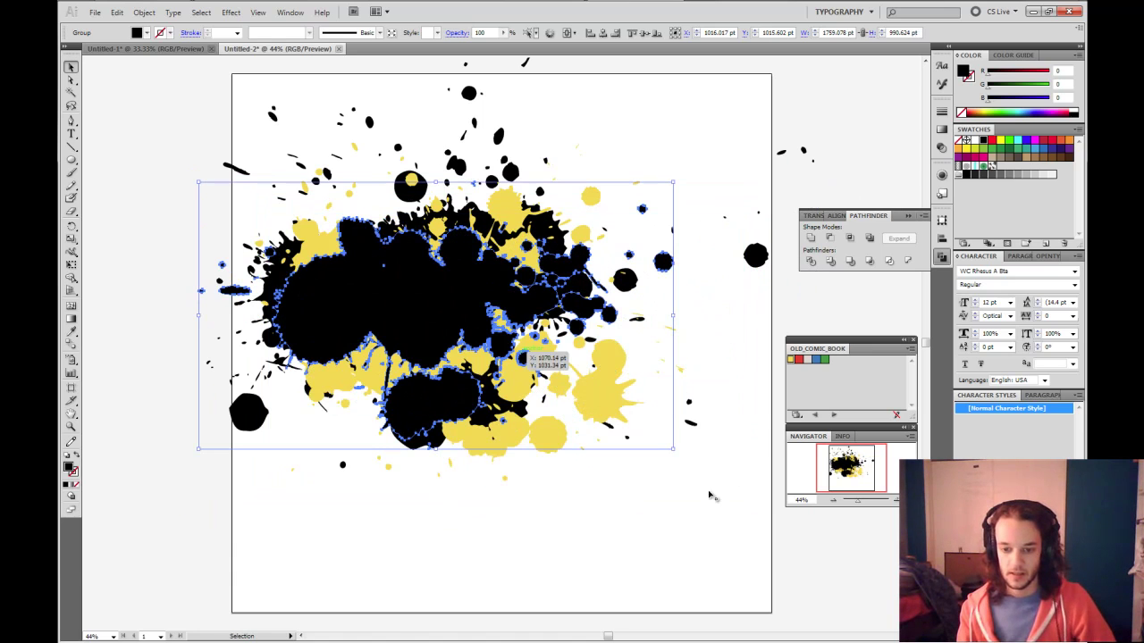
Step: Create a new text object, enlarge it, set it to Gotham, and move it onto the artboard
click(687, 543)
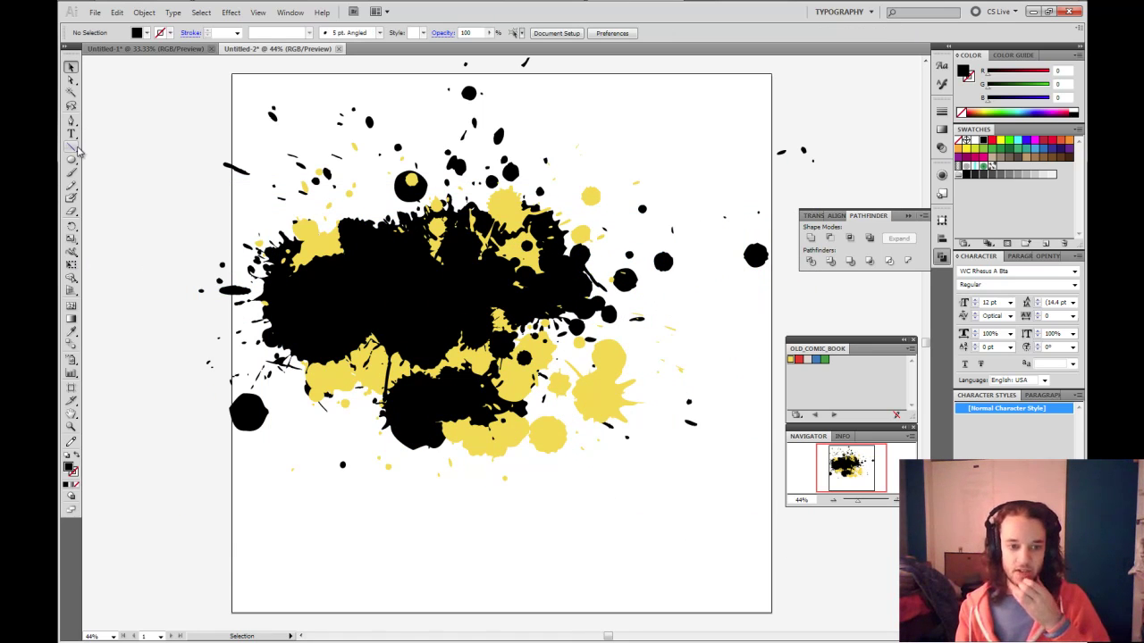
click(70, 135)
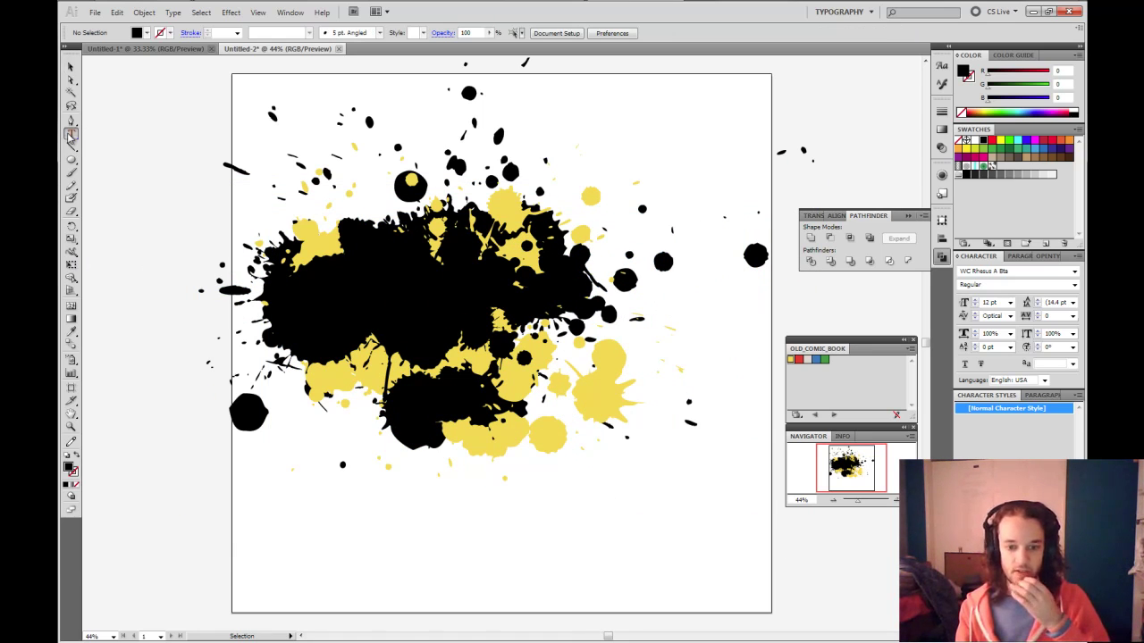
click(172, 121)
click(71, 68)
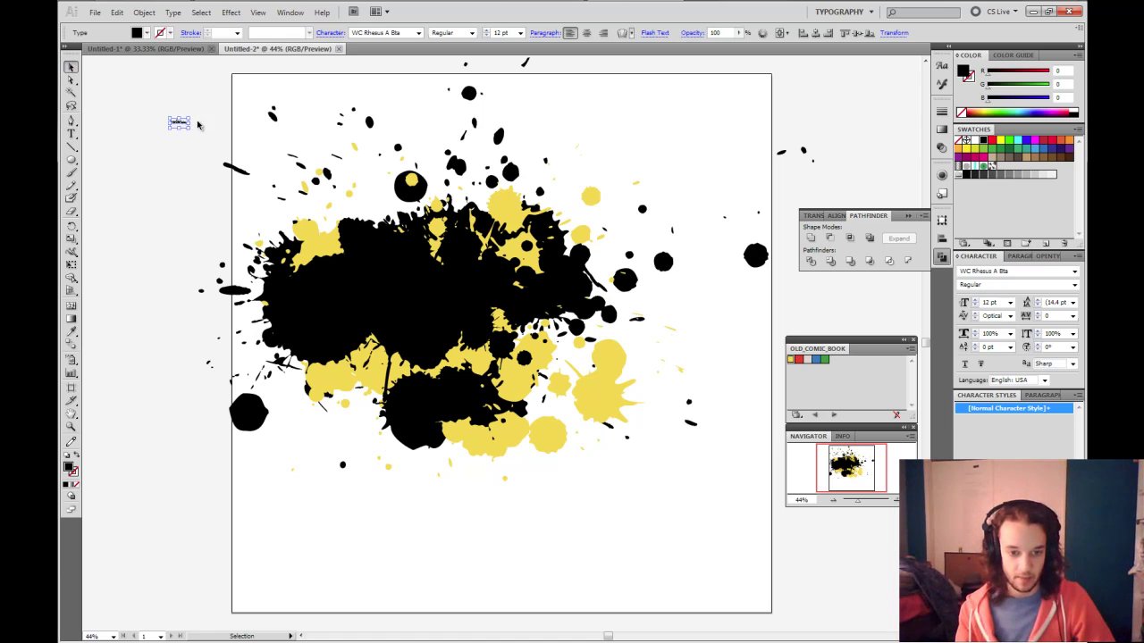
drag(191, 125, 282, 127)
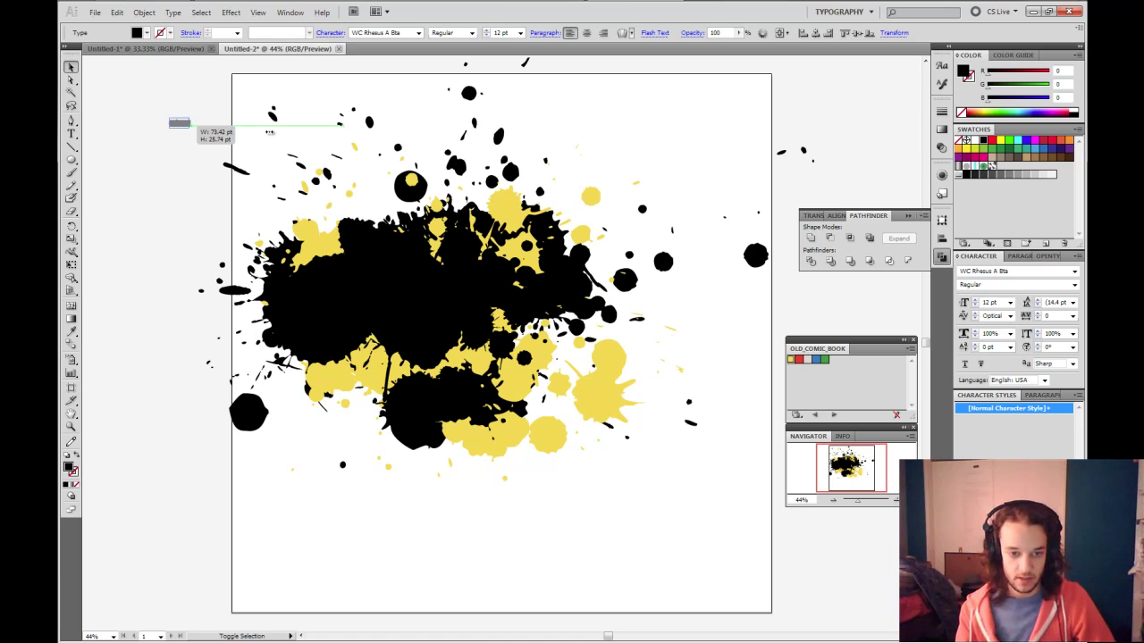
click(1016, 270)
text(Gotham)
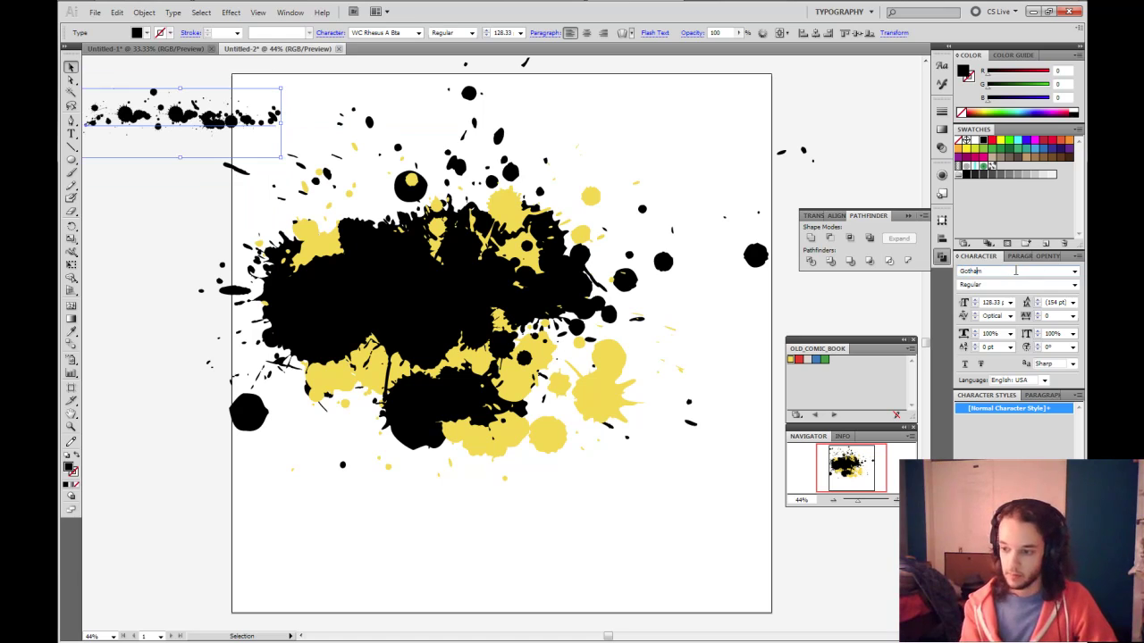
key(Return)
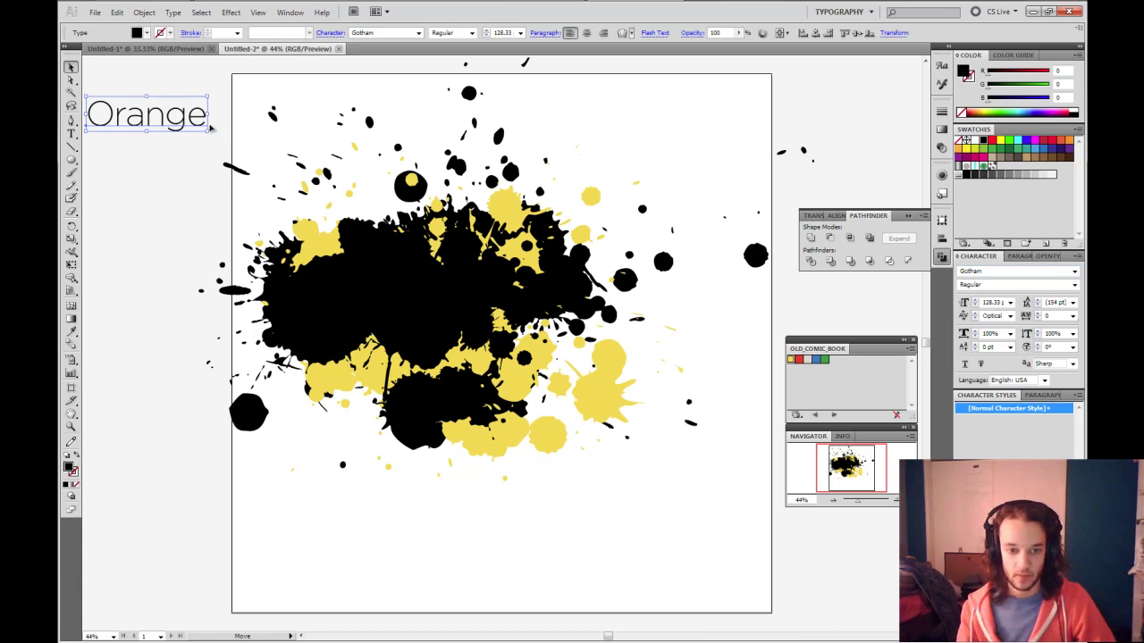
drag(211, 128, 245, 137)
Step: Retype the text as 'ORANGE'
key(t)
click(207, 123)
text(ORA)
key(ctrl+a)
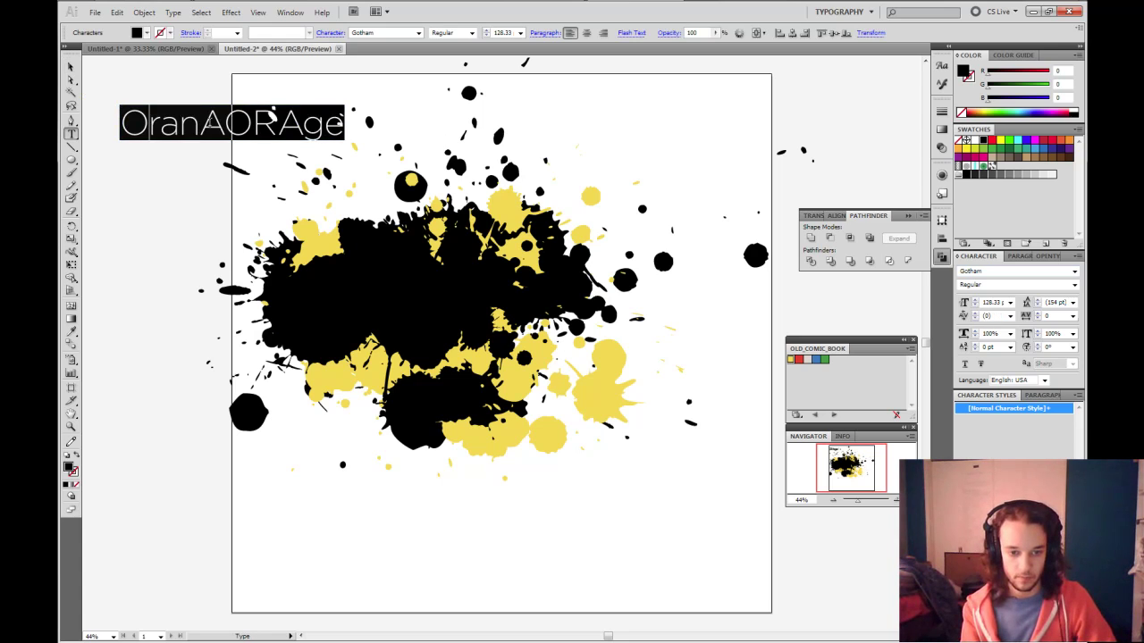
text(ORANGE)
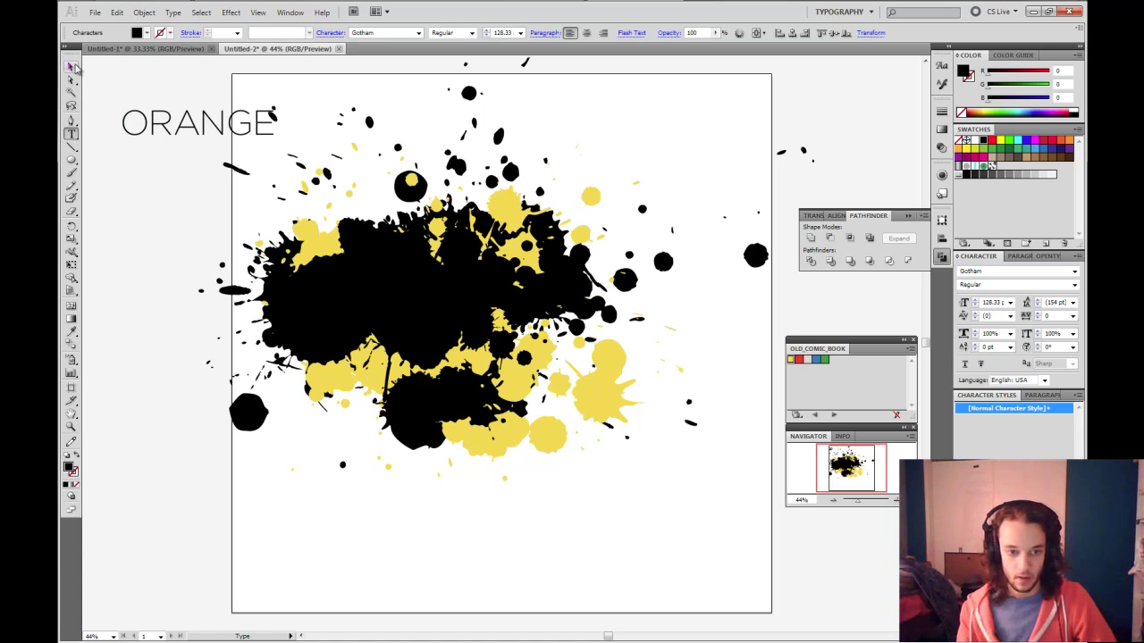
Step: Stretch ORANGE across the top, set it to Black weight, and shrink it to fit
click(72, 67)
drag(277, 123, 387, 134)
drag(309, 128, 529, 132)
click(1074, 284)
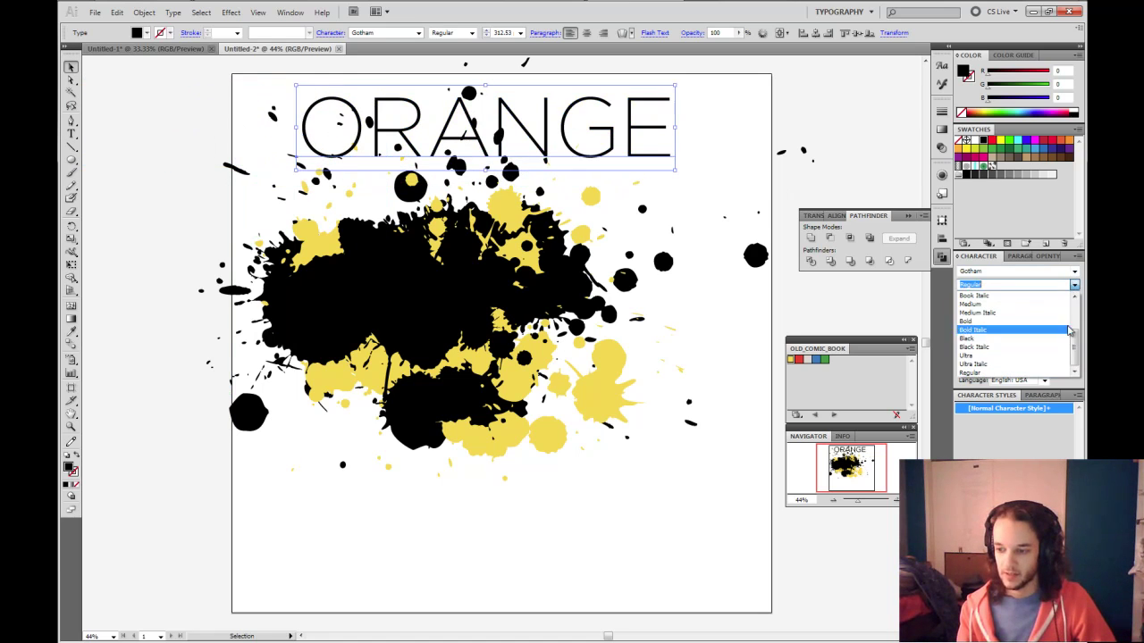
click(1064, 337)
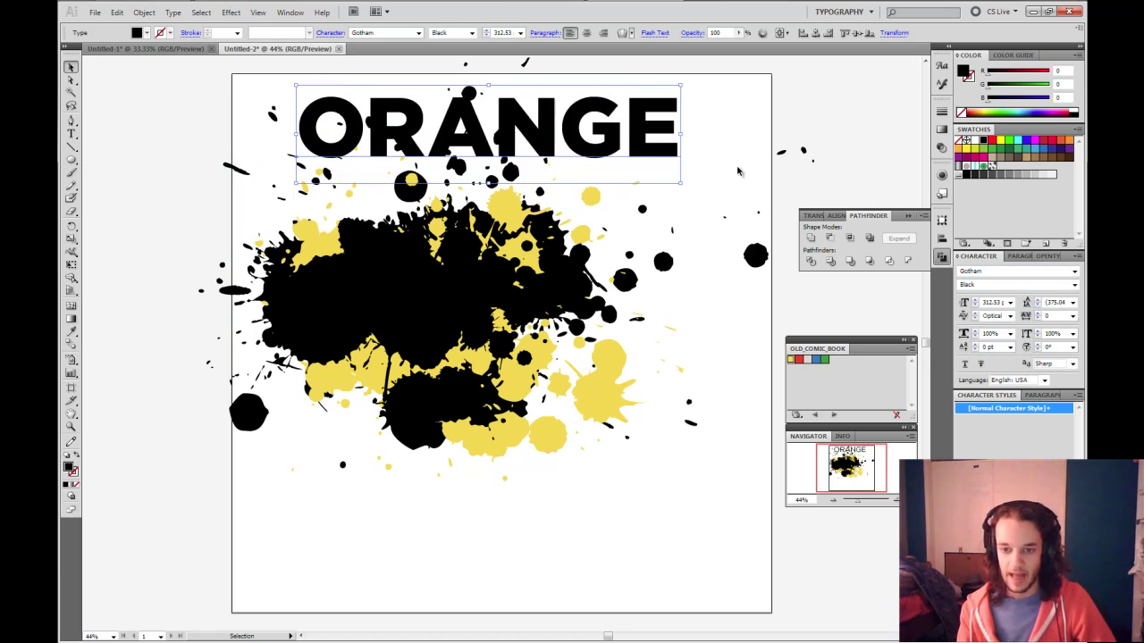
click(990, 301)
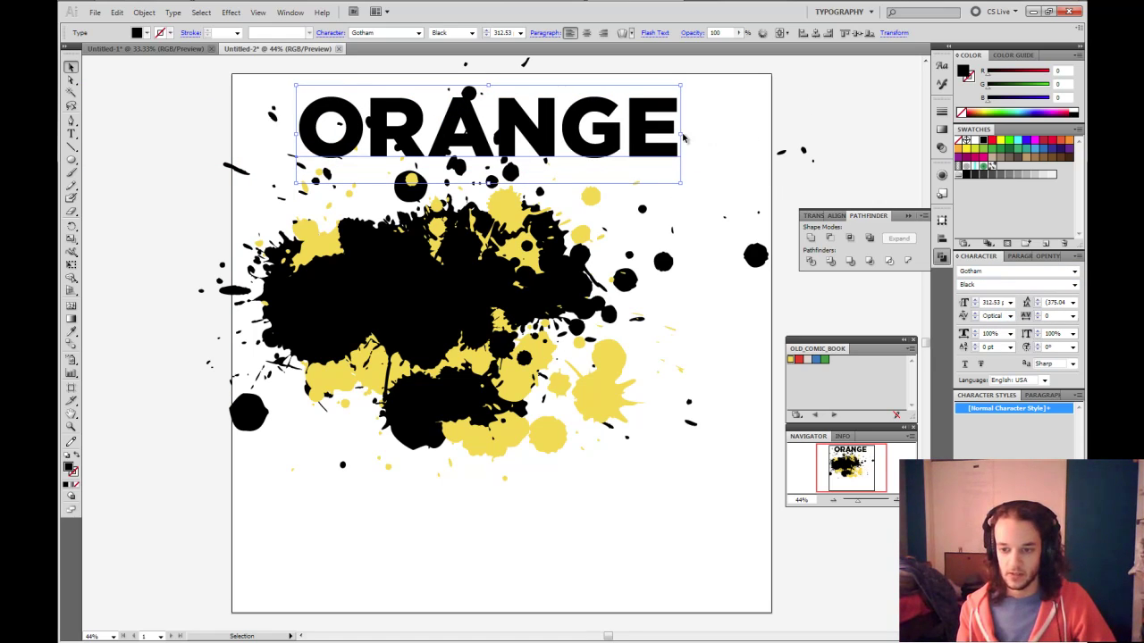
drag(681, 134, 608, 134)
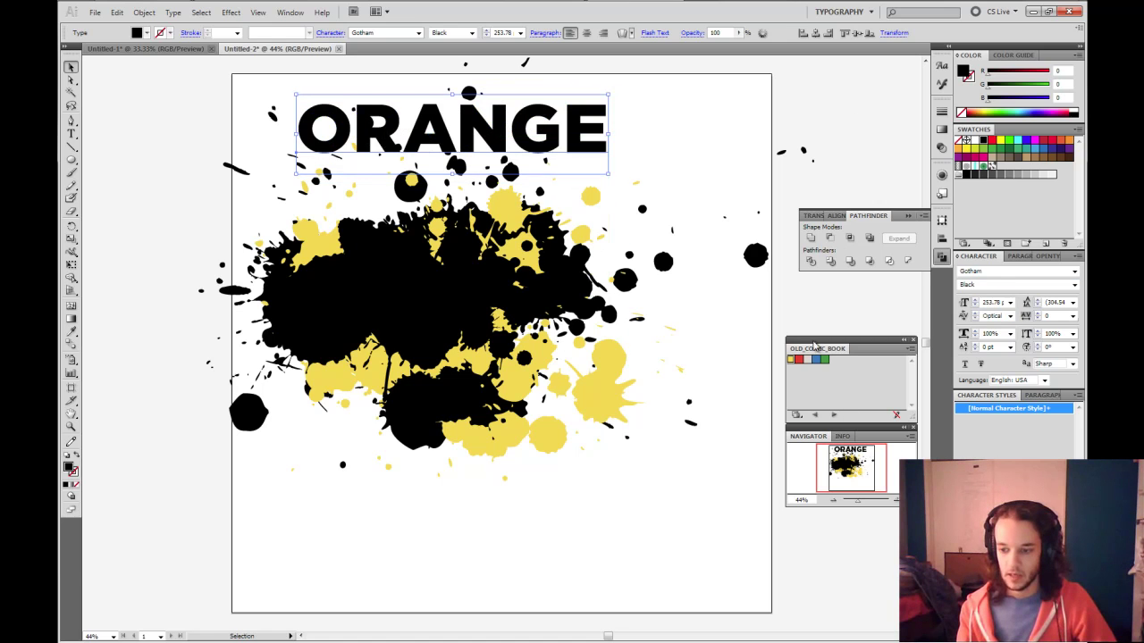
Step: Colour the ORANGE text blue, shrink it slightly and centre it over the black splatter
click(816, 360)
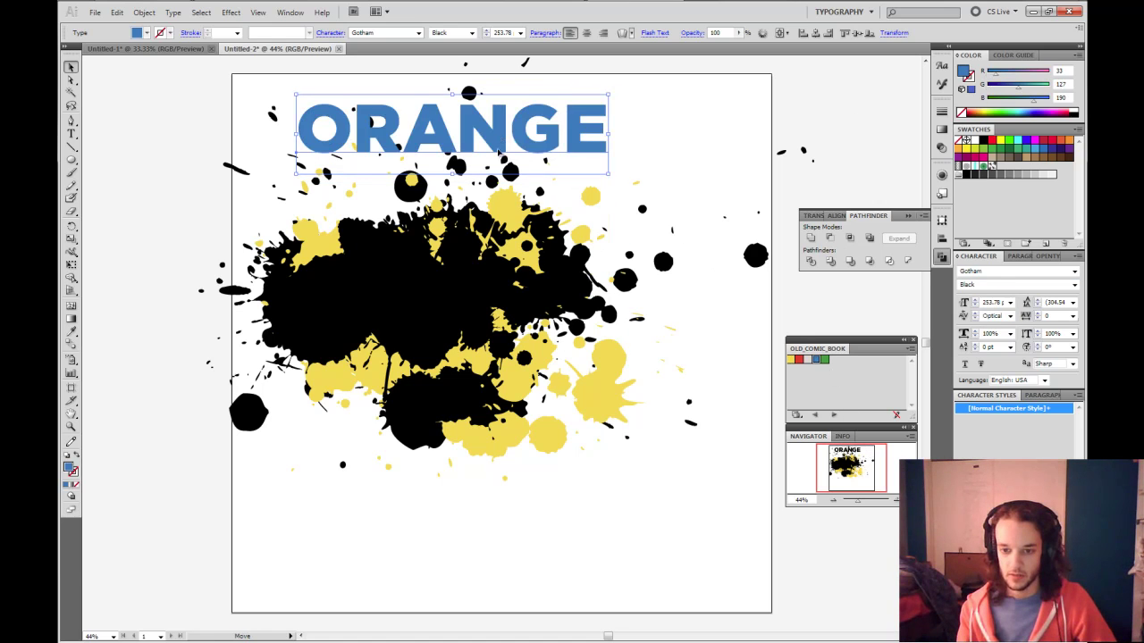
drag(510, 123, 485, 288)
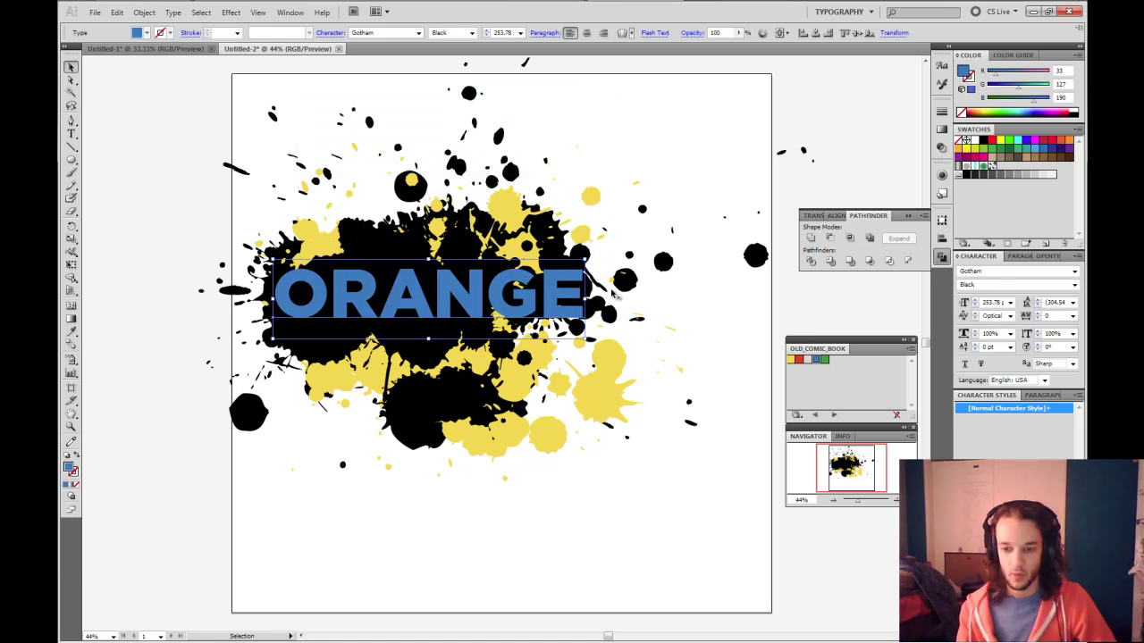
drag(584, 298, 561, 299)
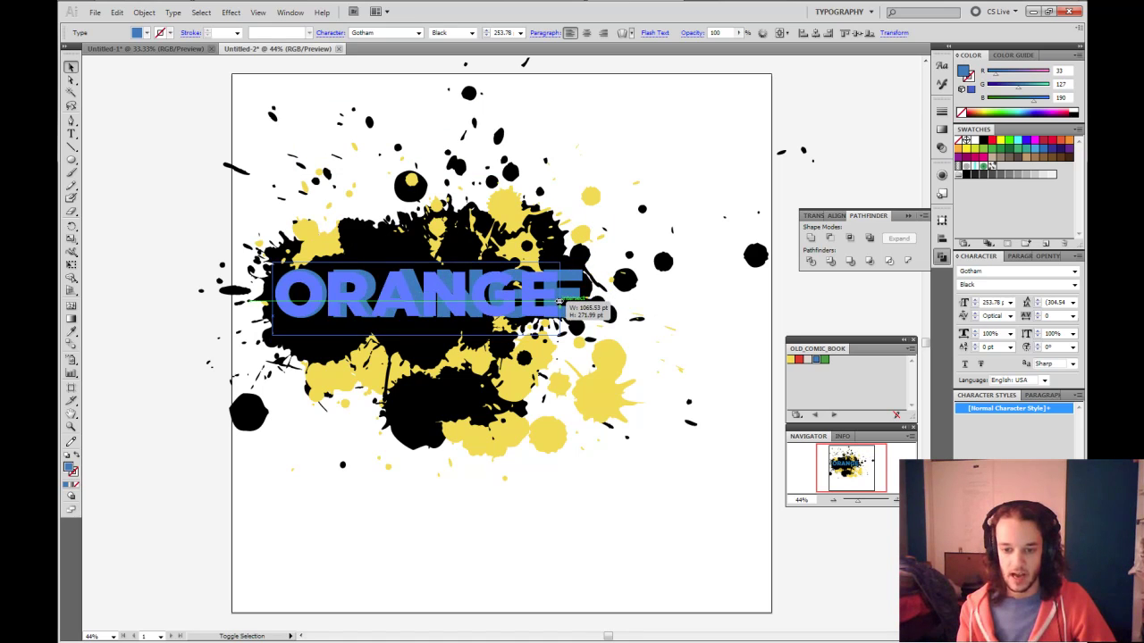
drag(402, 299, 408, 303)
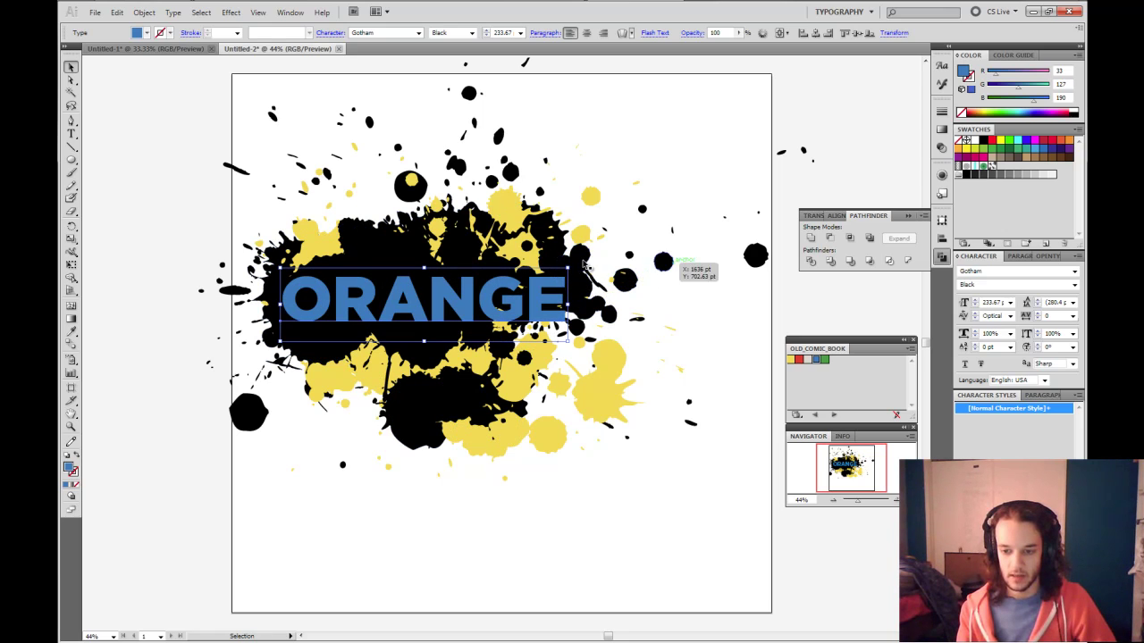
Step: Convert the ORANGE text to outlines with Ctrl+Shift+O
click(579, 270)
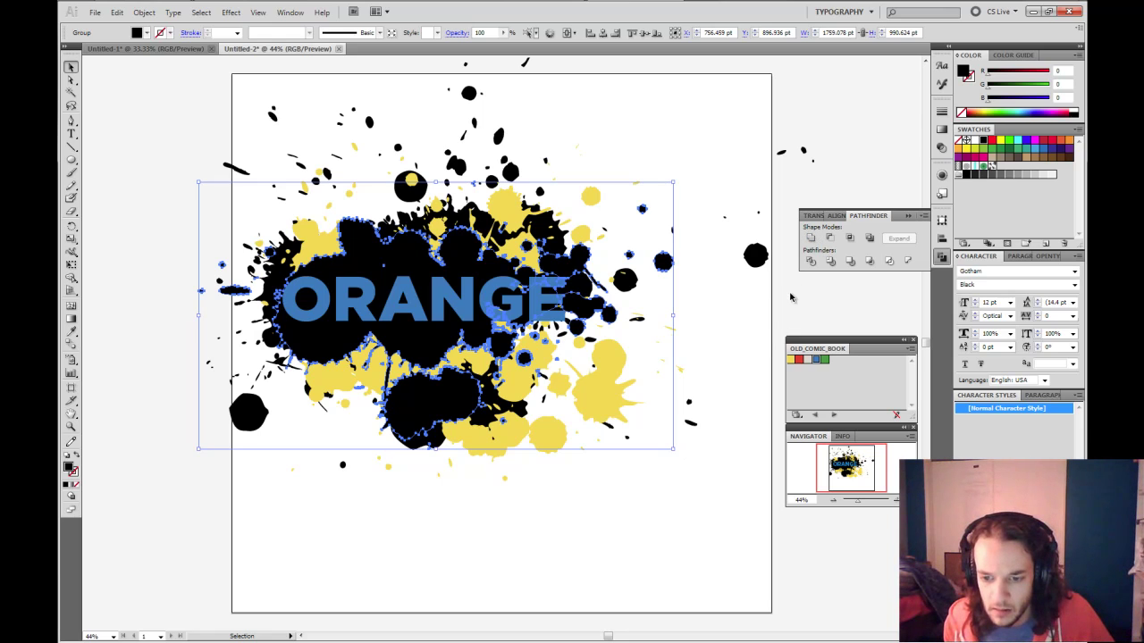
click(482, 295)
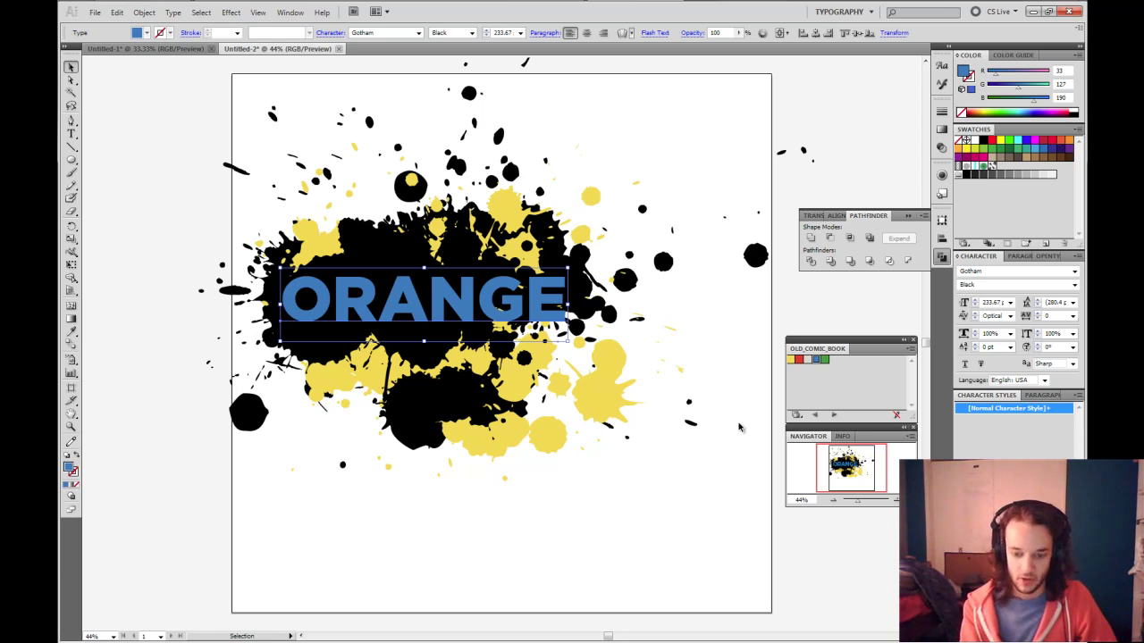
key(ctrl+shift+o)
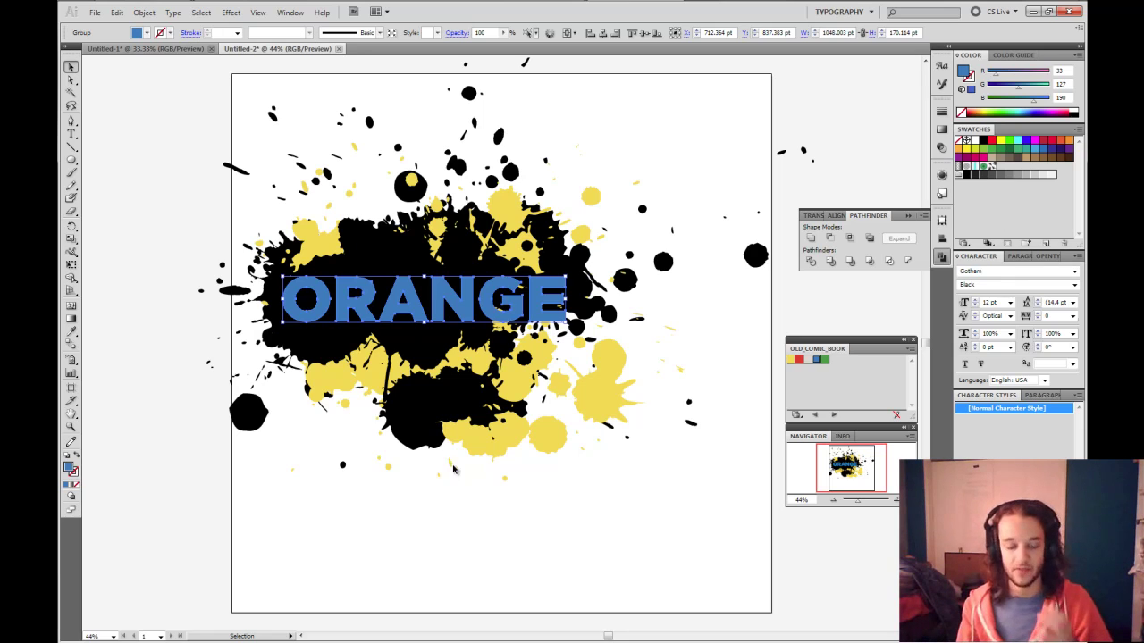
Step: Make the ORANGE letters a compound path and refill them blue
click(144, 13)
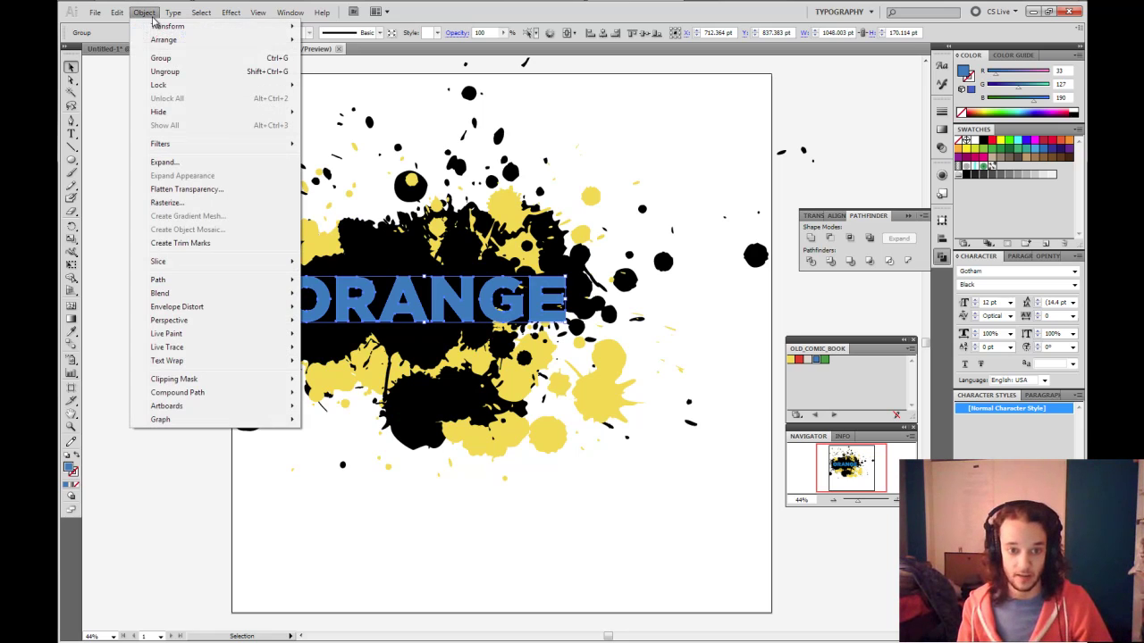
mouse_move(178, 392)
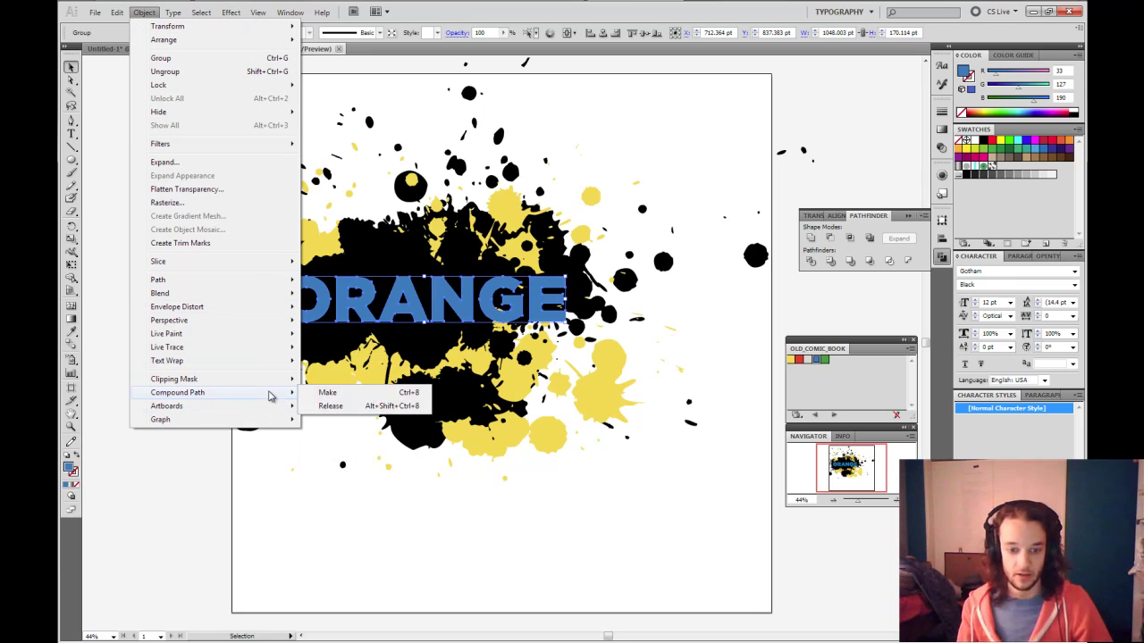
click(327, 393)
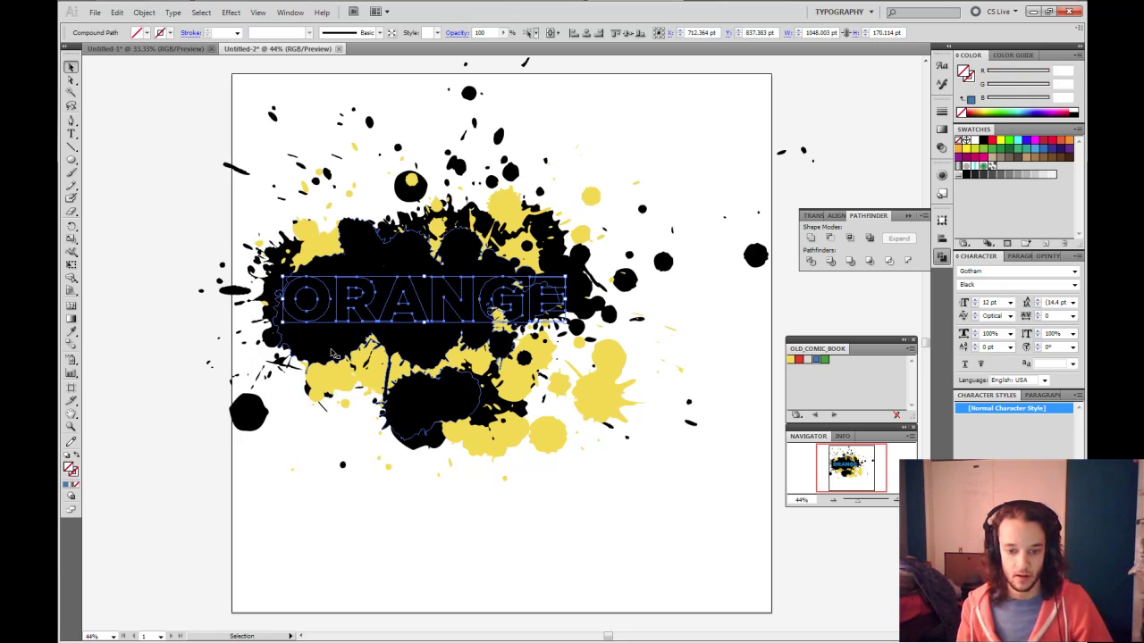
click(166, 374)
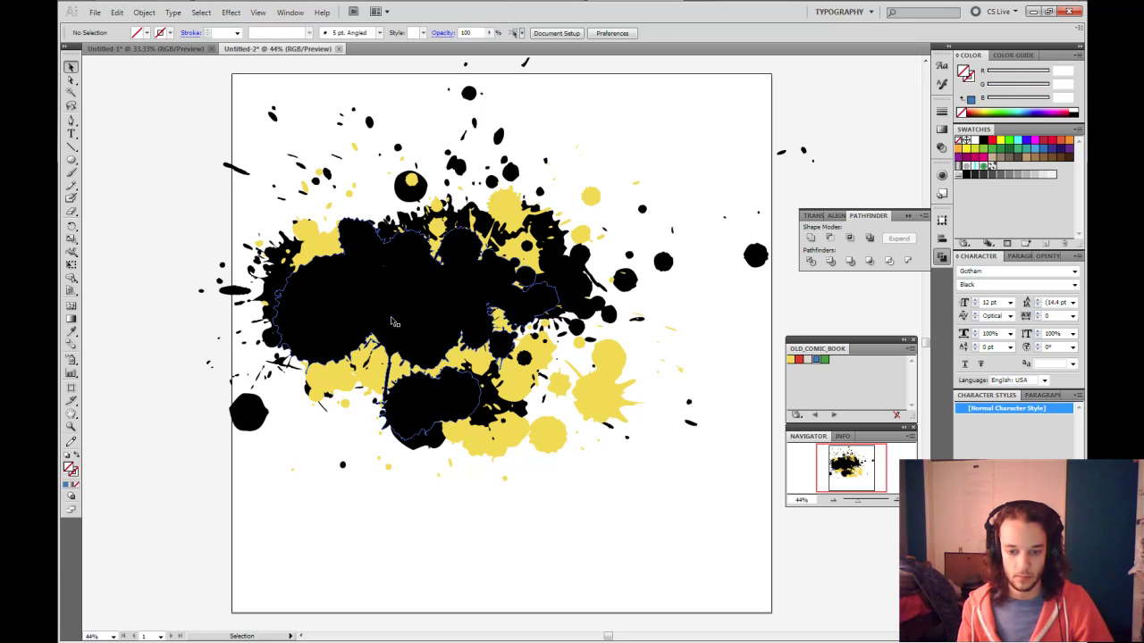
click(393, 322)
click(393, 320)
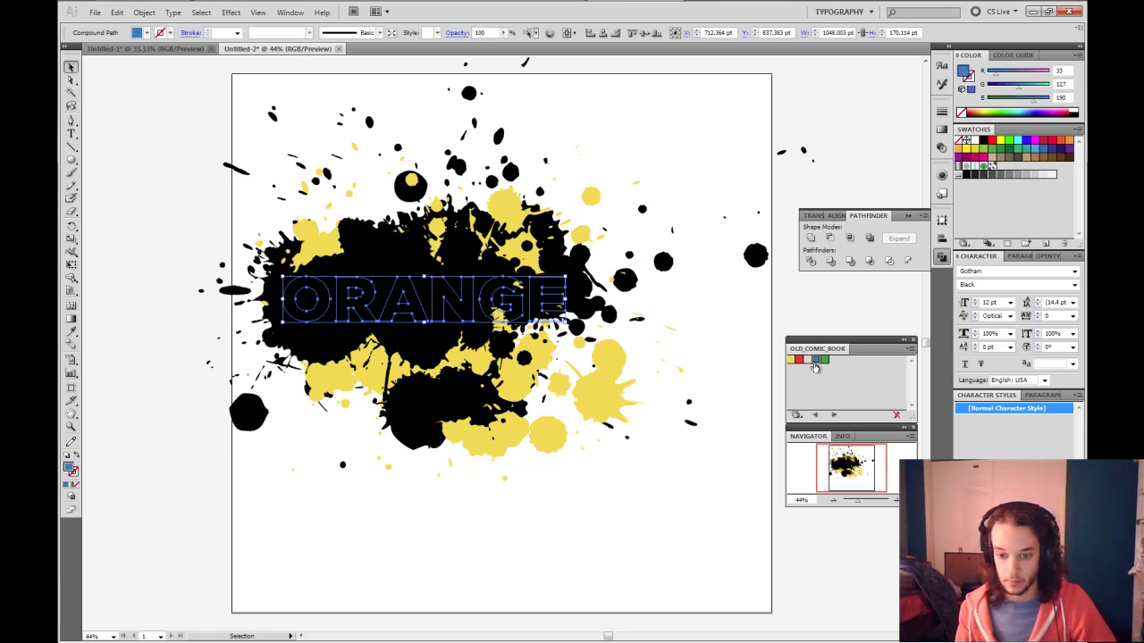
click(814, 360)
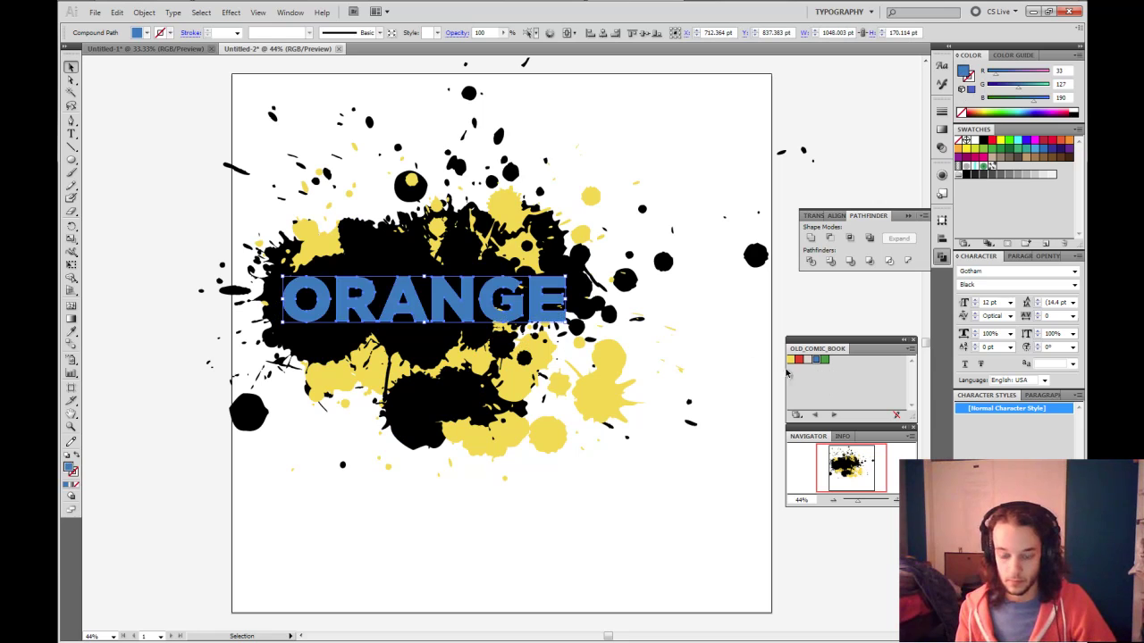
Step: Make the black splatter a compound path, then select it together with the ORANGE letters
click(423, 355)
click(144, 12)
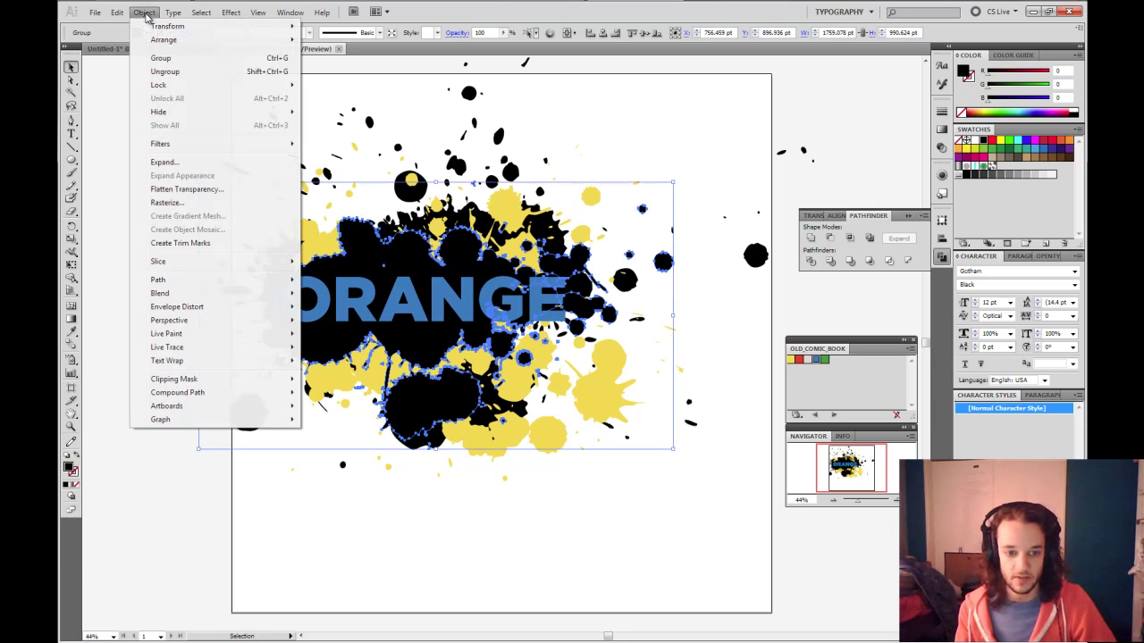
mouse_move(177, 393)
click(323, 393)
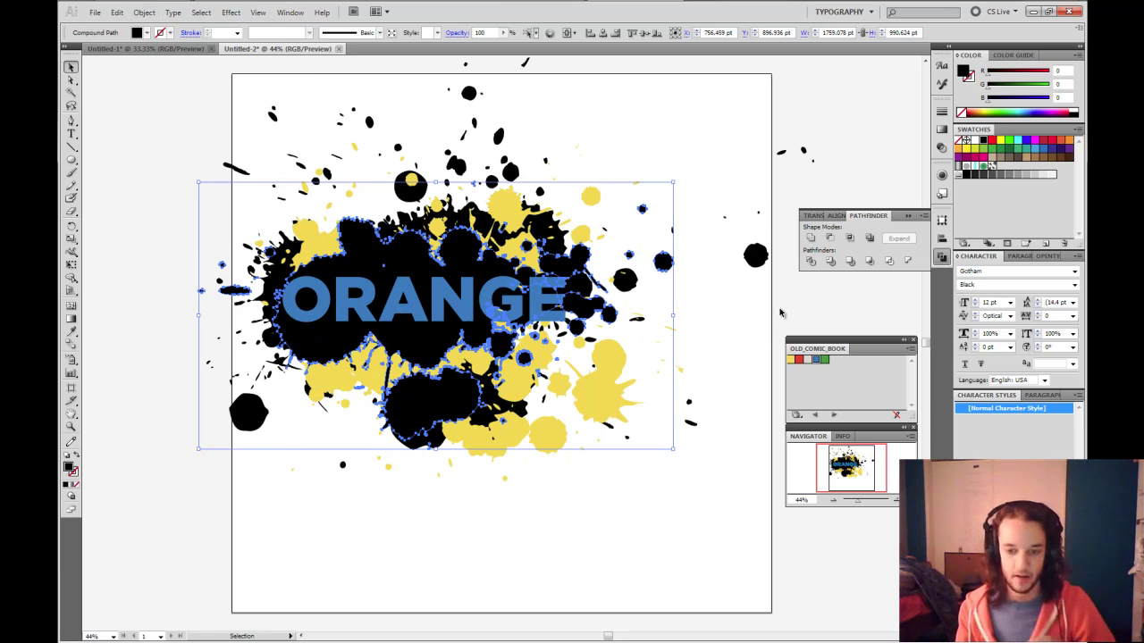
shift+click(410, 306)
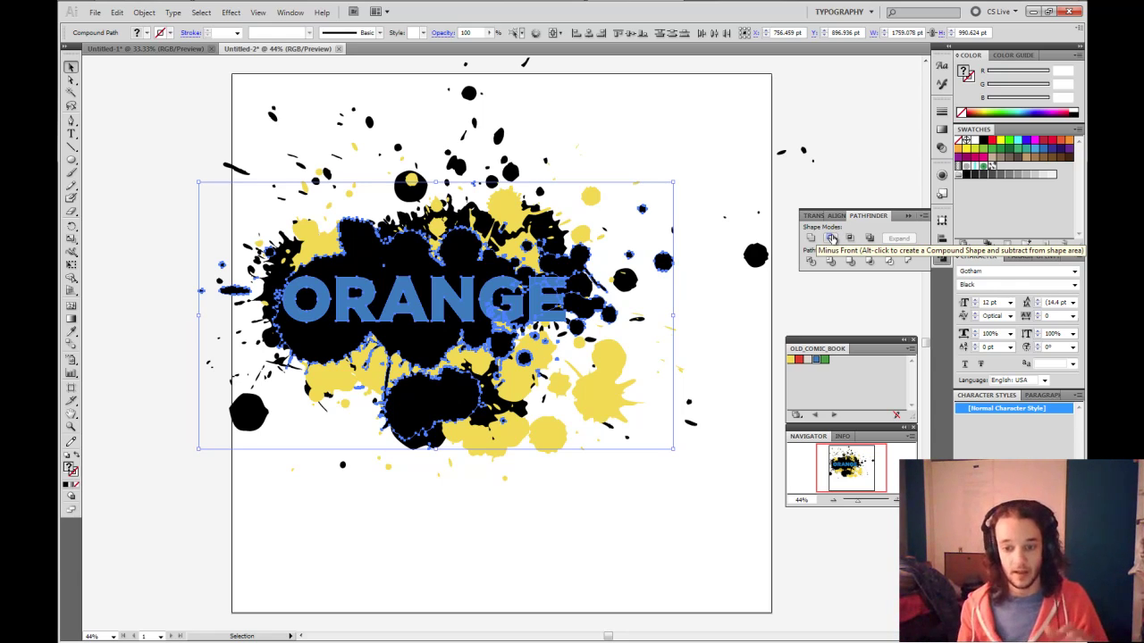
Step: Punch ORANGE out of the black splatter with Pathfinder Minus Front and test-move the result
click(832, 238)
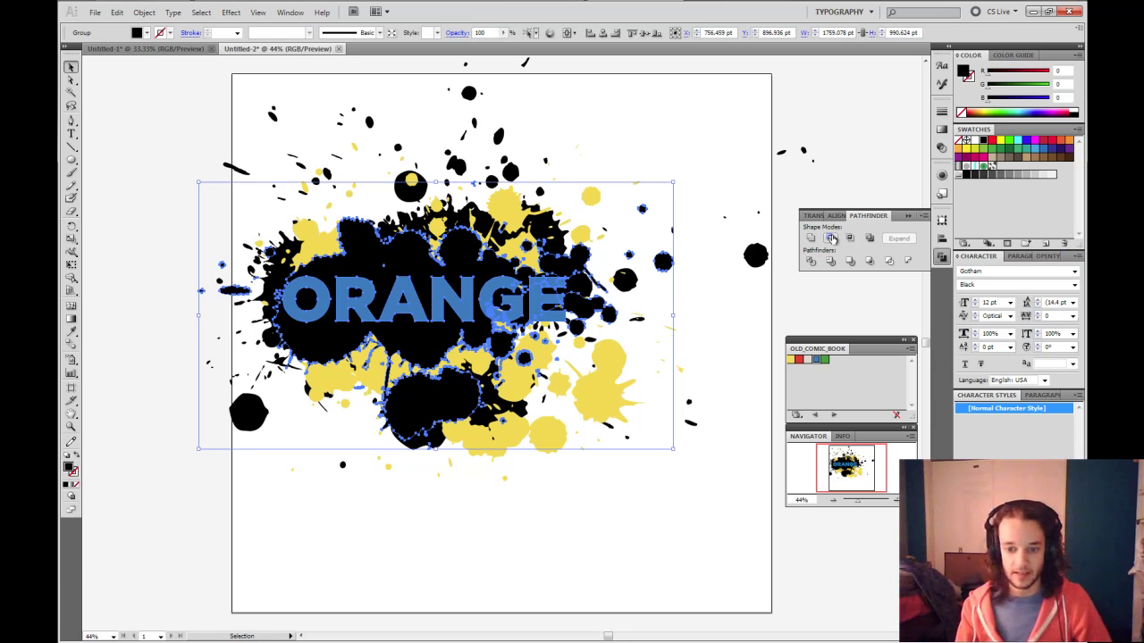
click(803, 133)
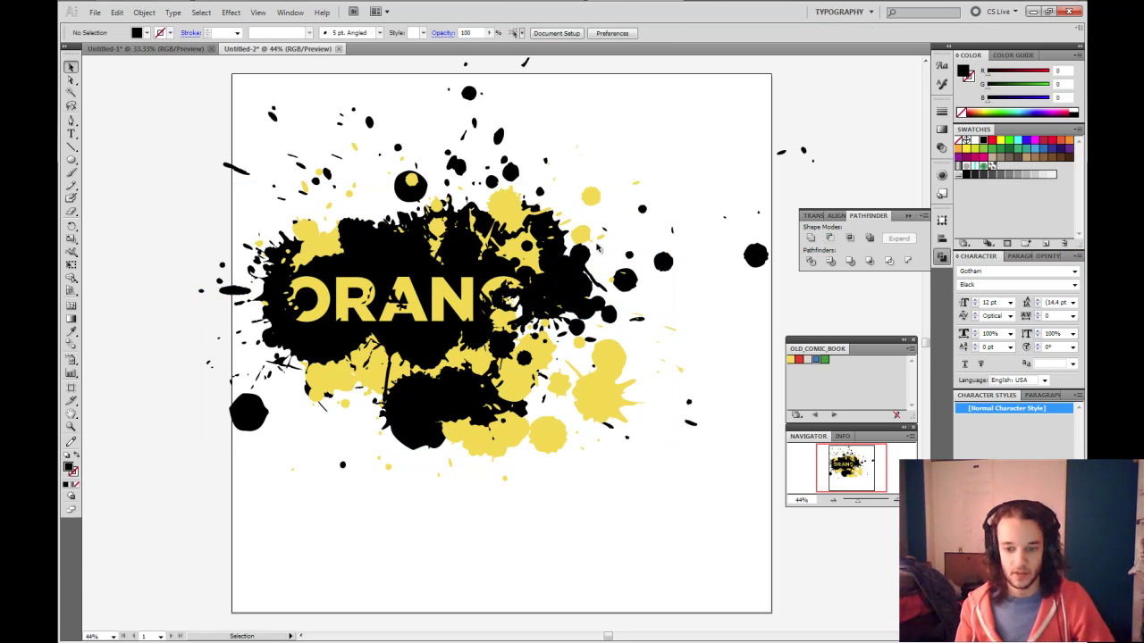
mouse_move(476, 274)
mouse_down()
mouse_move(431, 272)
mouse_move(568, 480)
mouse_up()
click(849, 577)
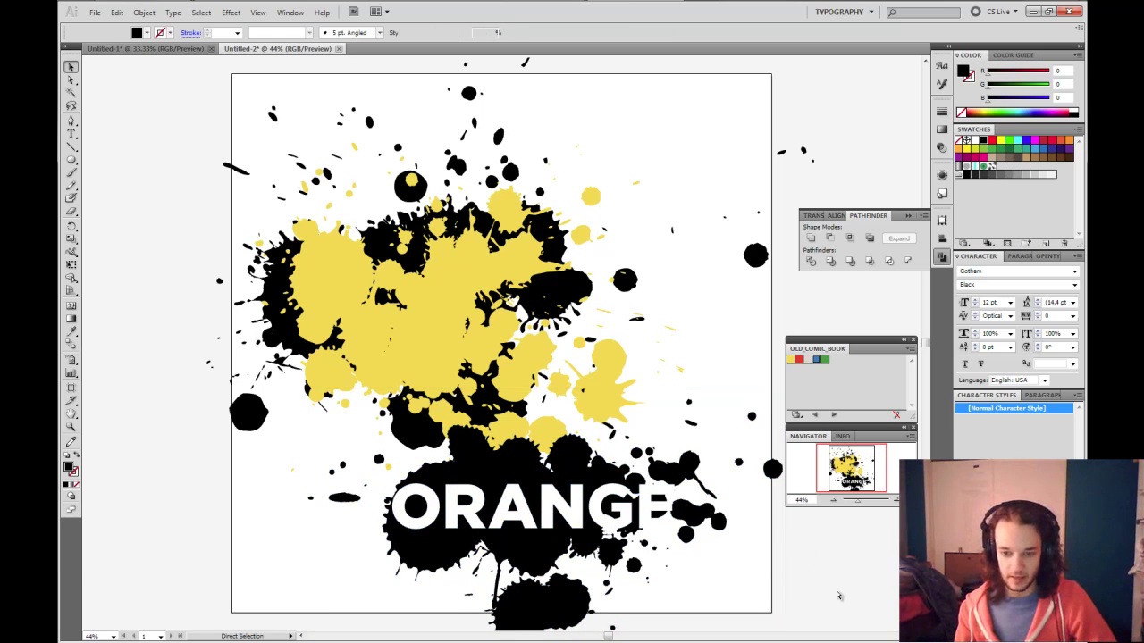
Step: Undo the test move so the knocked-out splatter returns to its original position
key(ctrl+z)
click(837, 594)
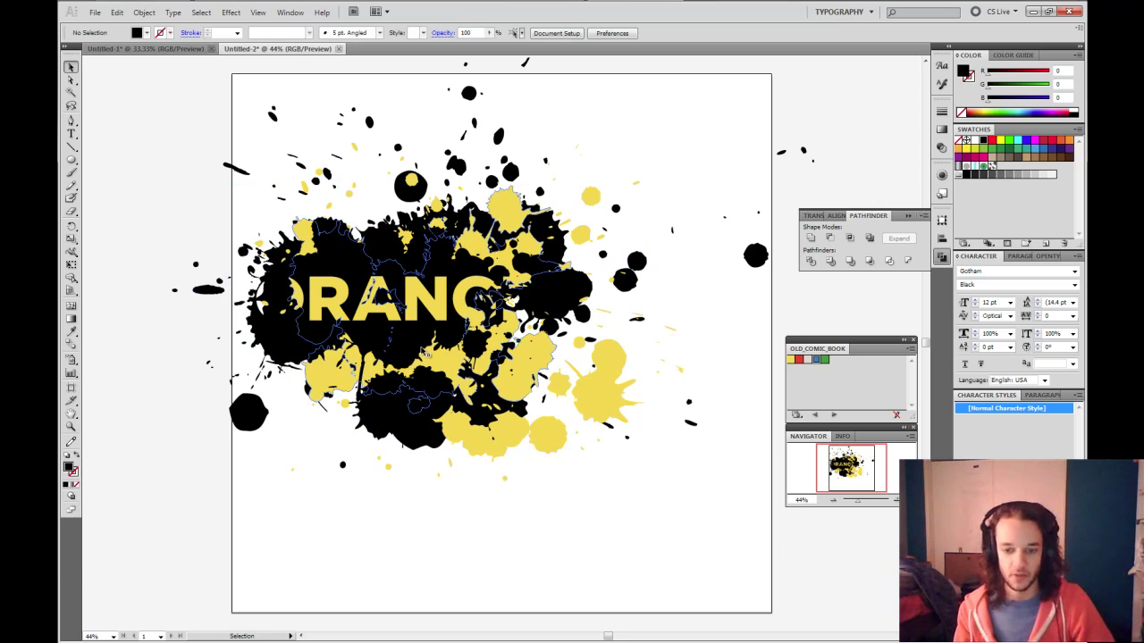
click(597, 416)
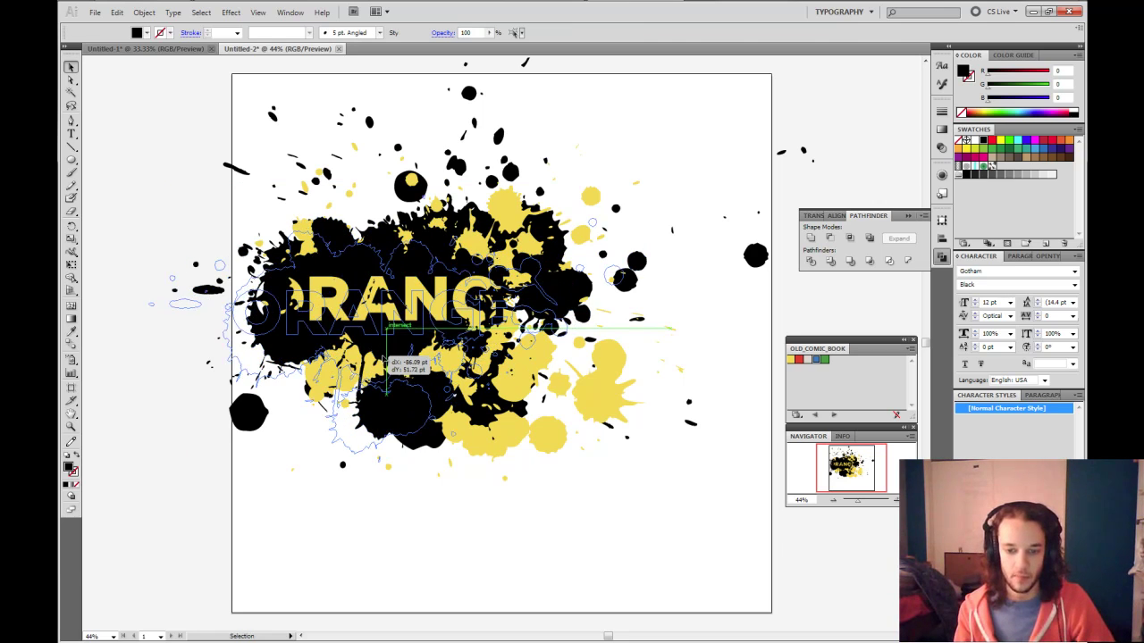
click(658, 537)
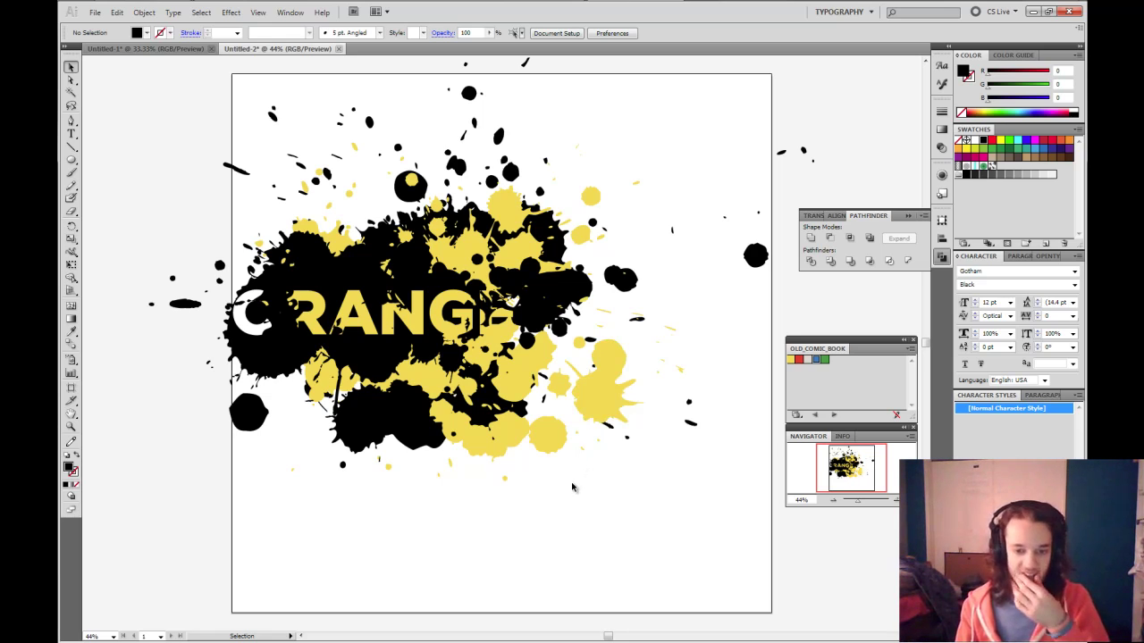
Step: Draw a black rectangle from the artboard's top-left to bottom-right corner
click(77, 160)
click(123, 165)
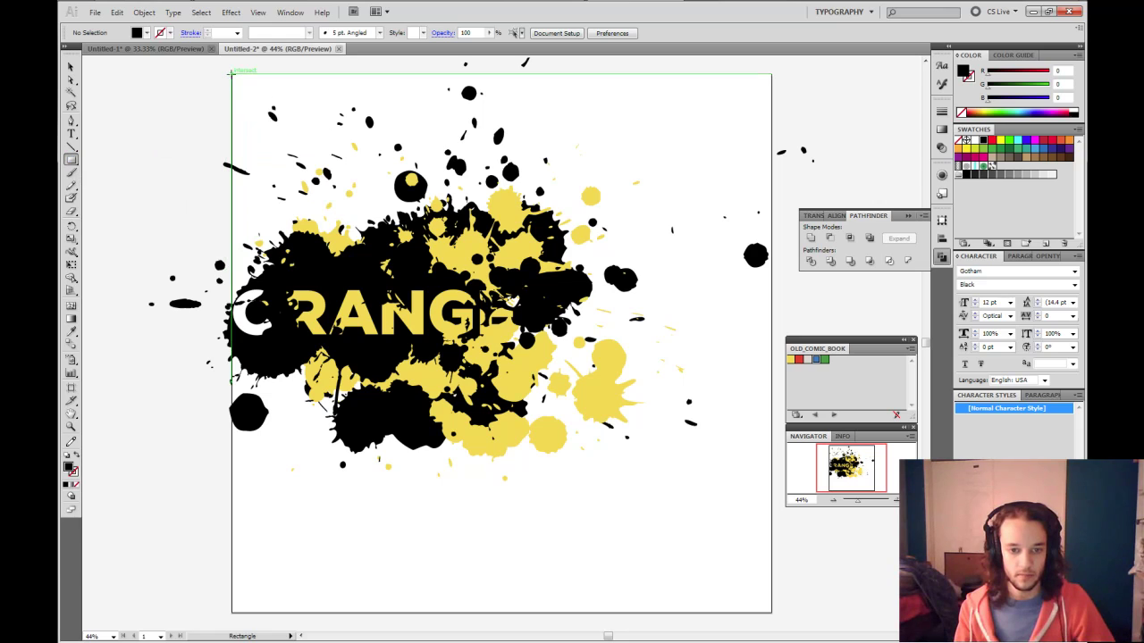
drag(232, 73, 772, 613)
click(71, 67)
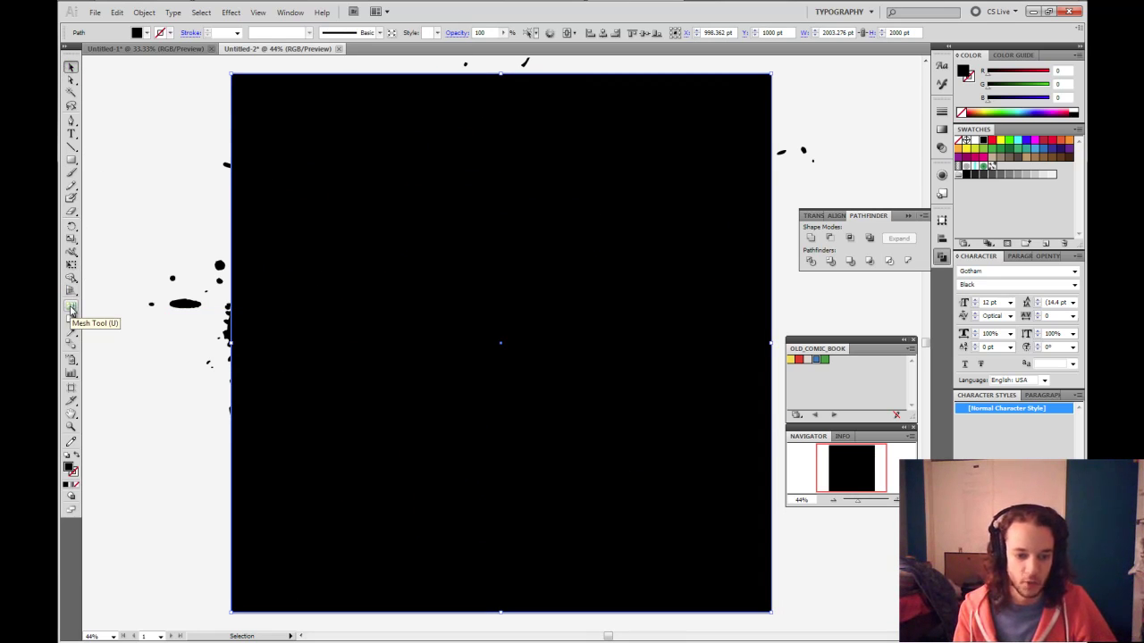
click(72, 307)
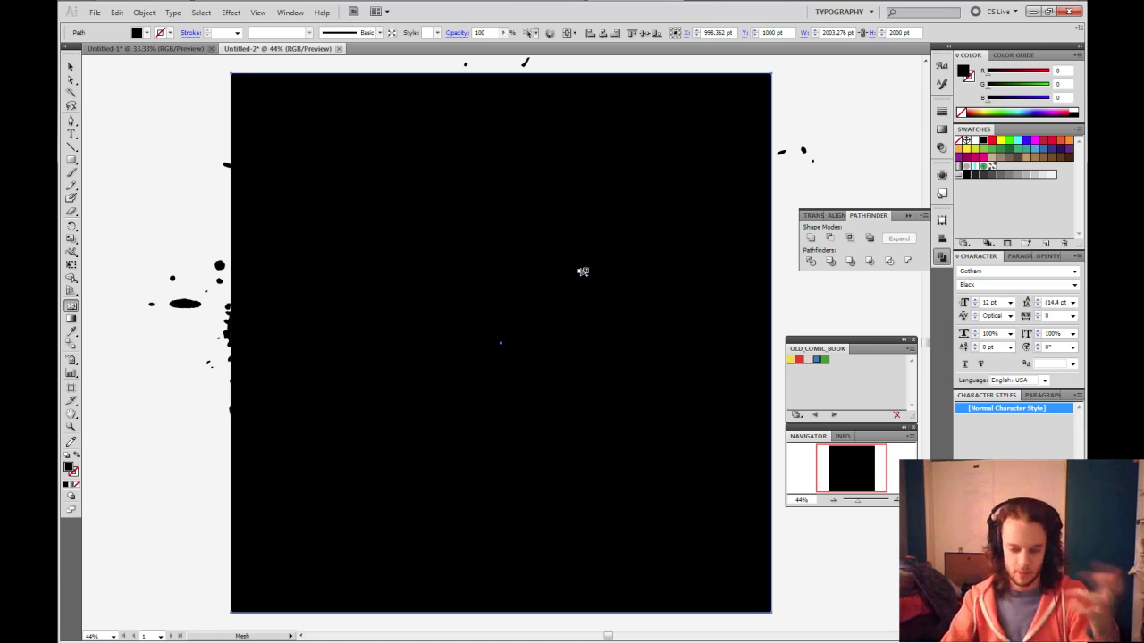
Step: Add two mesh points to the black rectangle and brighten the central point to mid grey using HSB sliders
click(580, 271)
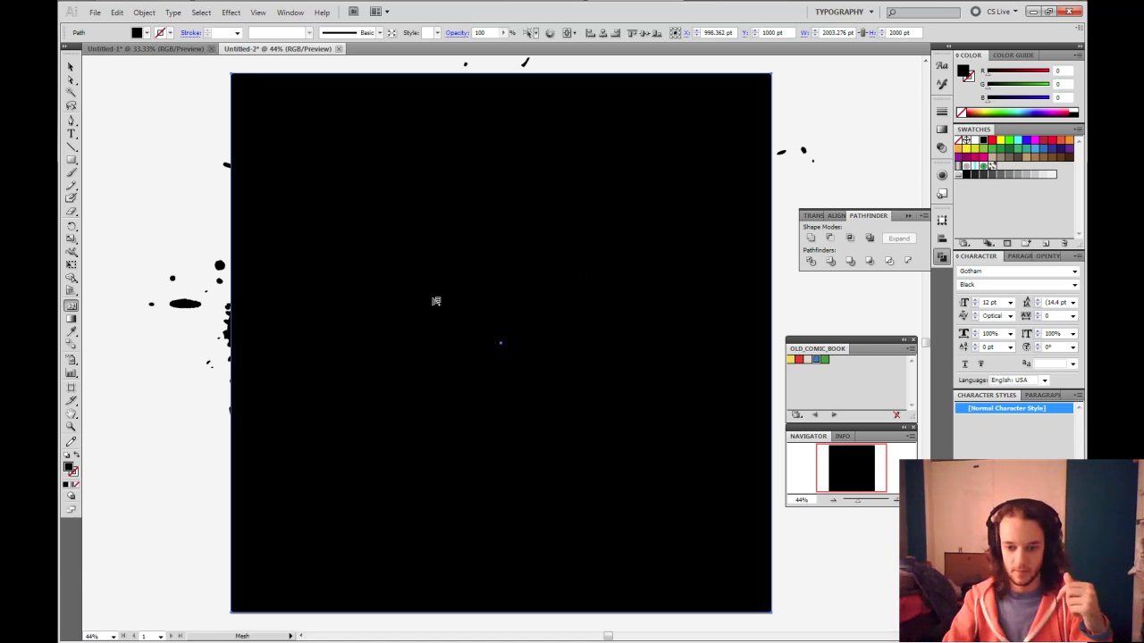
click(436, 289)
click(71, 81)
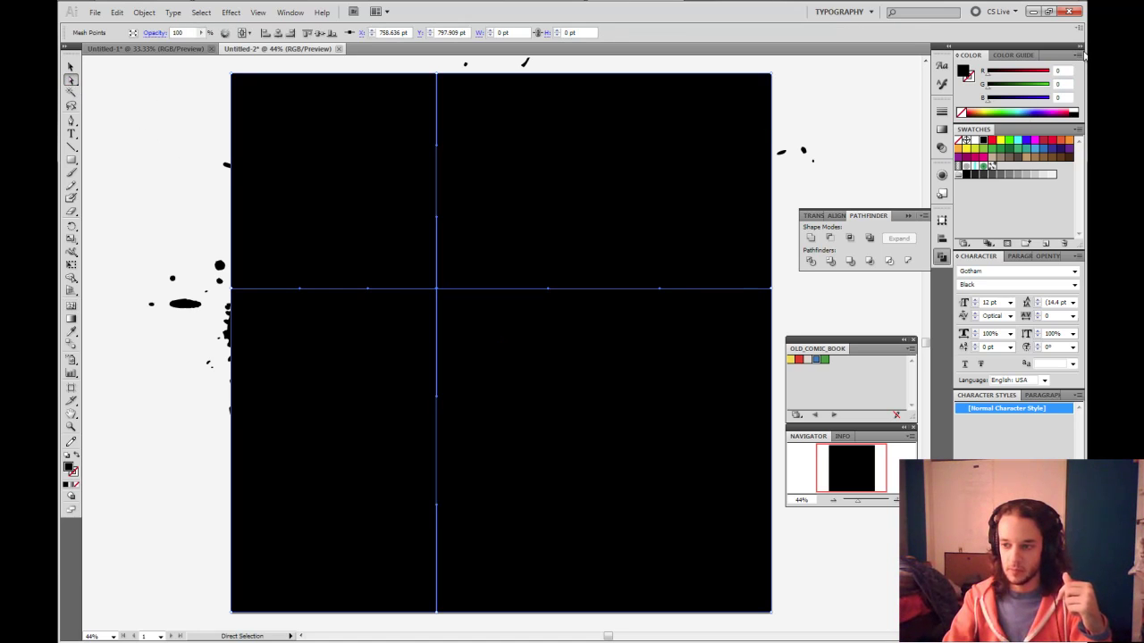
click(1082, 58)
click(1037, 105)
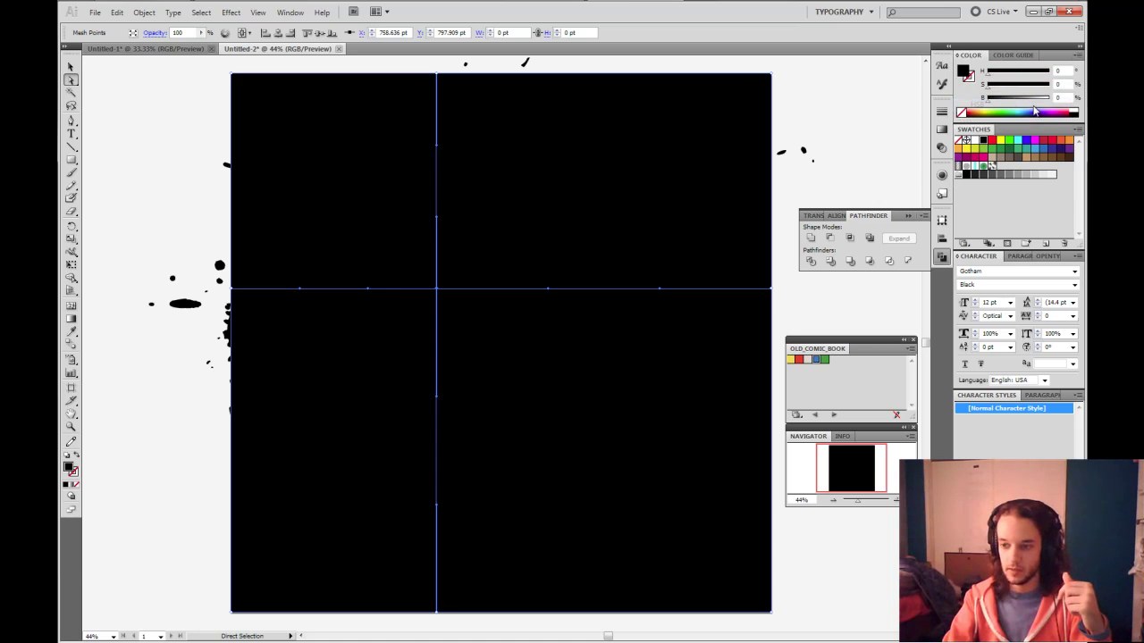
drag(1001, 101, 1017, 101)
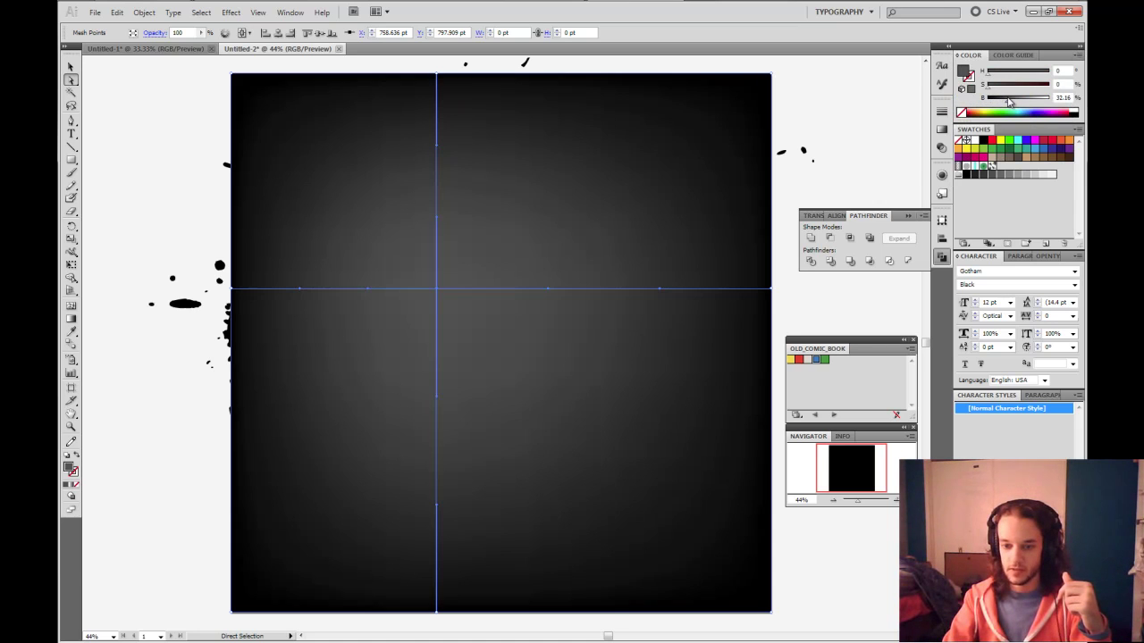
Step: Lighten the top-right, right-edge and bottom-right mesh points to dim grey
click(772, 74)
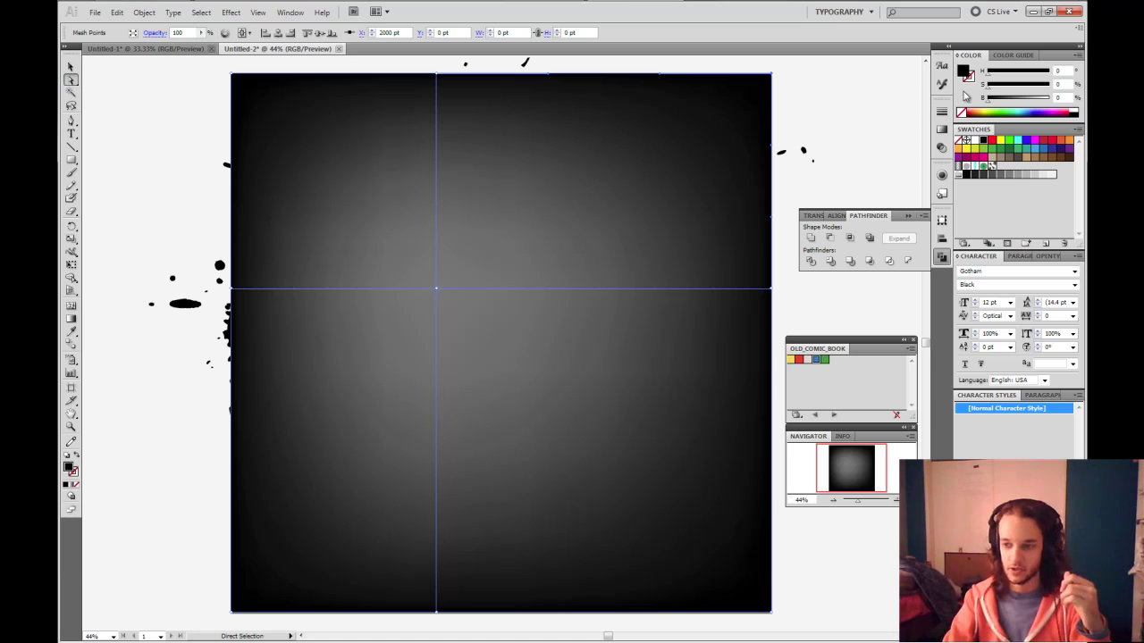
click(993, 100)
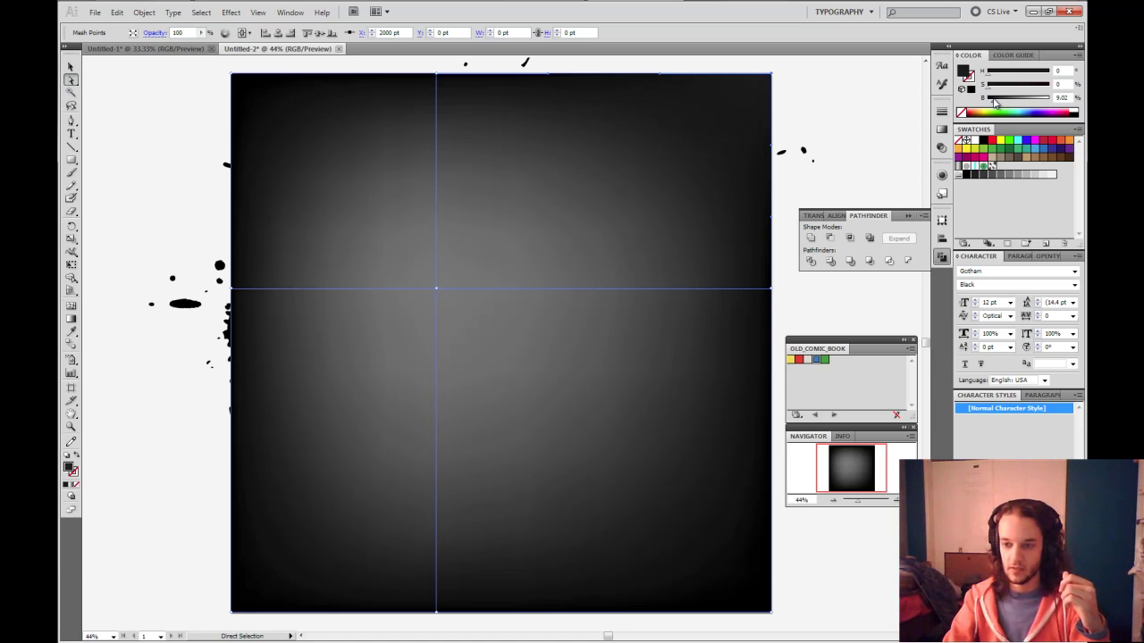
click(772, 288)
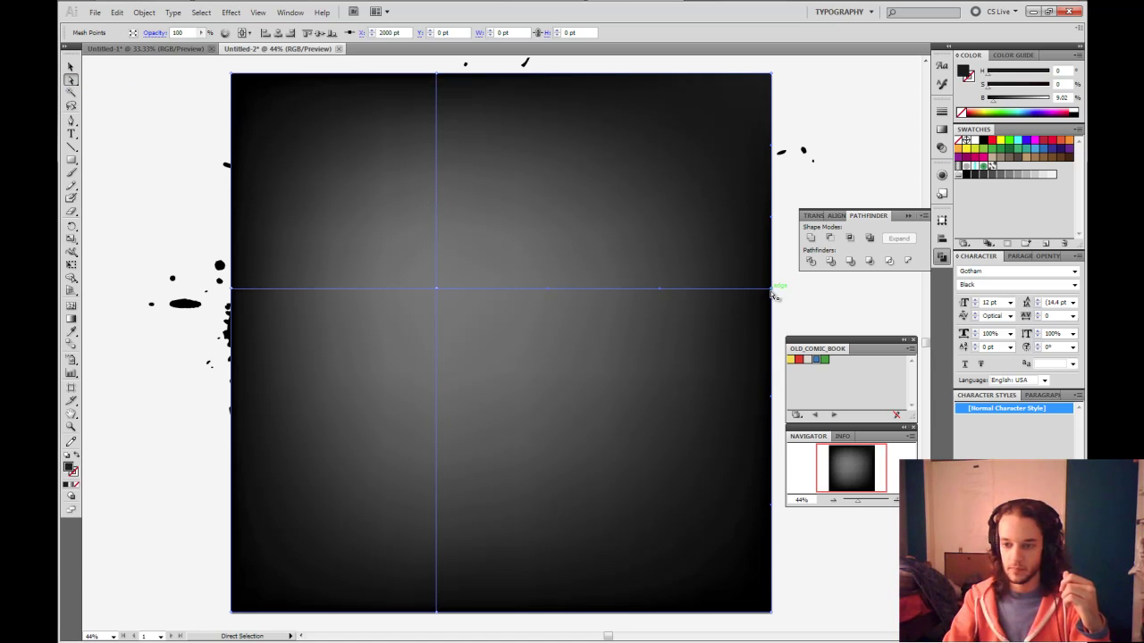
click(1001, 103)
drag(998, 102, 994, 102)
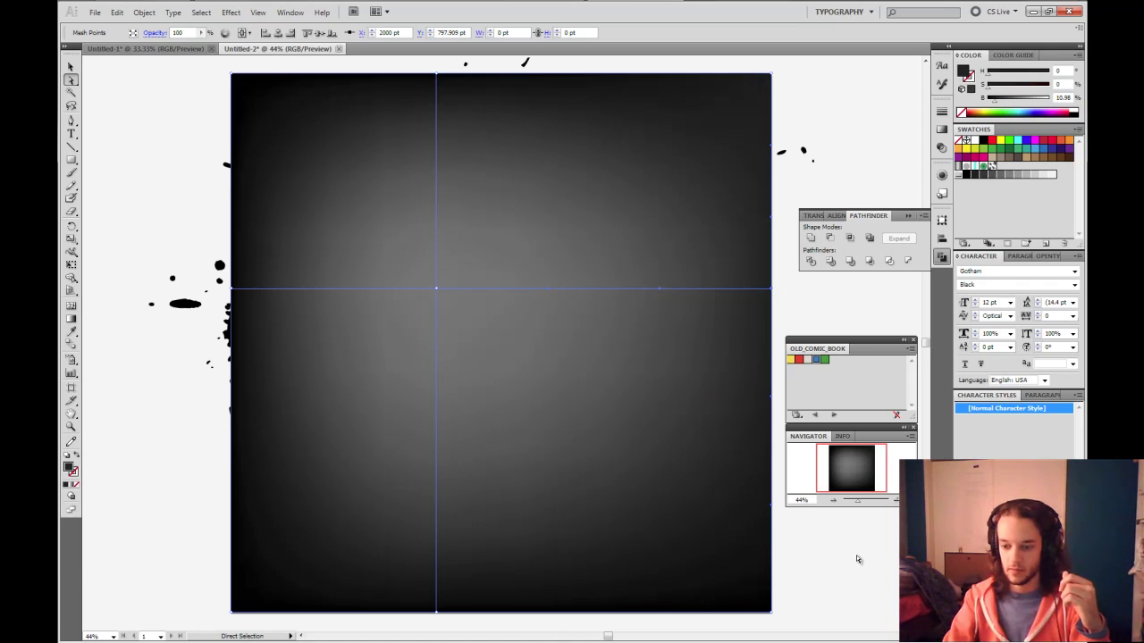
click(773, 613)
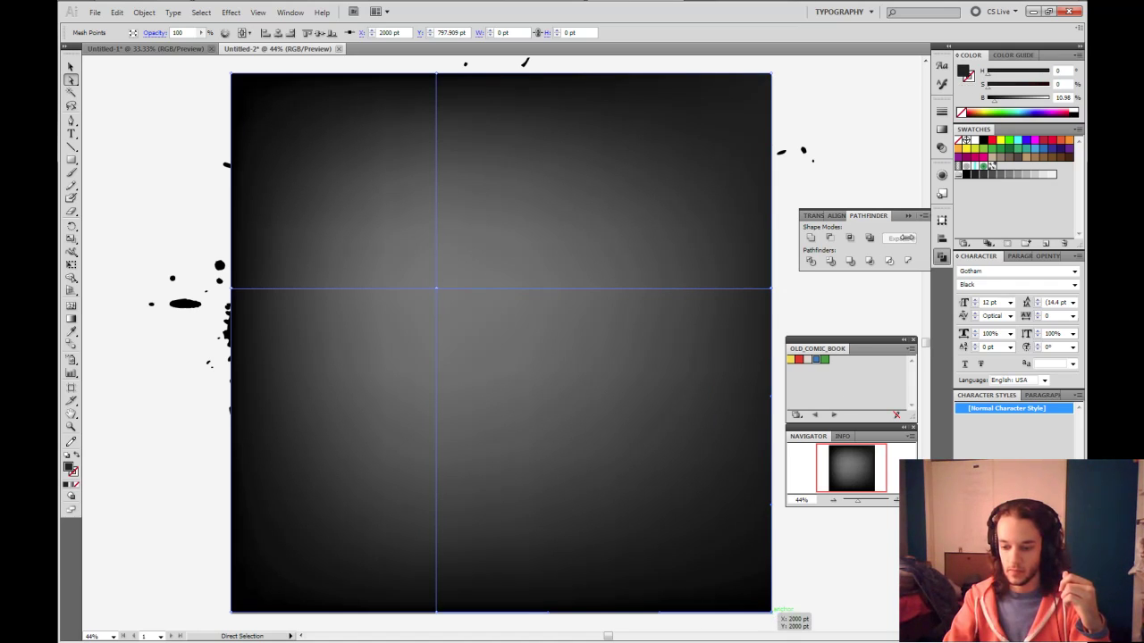
click(1000, 103)
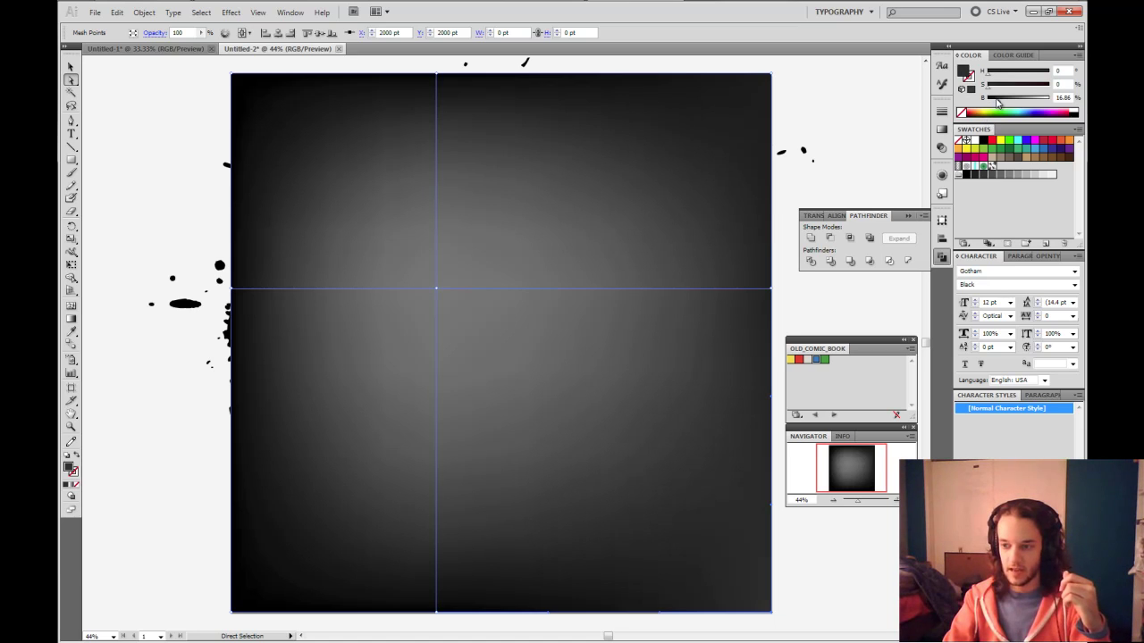
drag(999, 103, 994, 103)
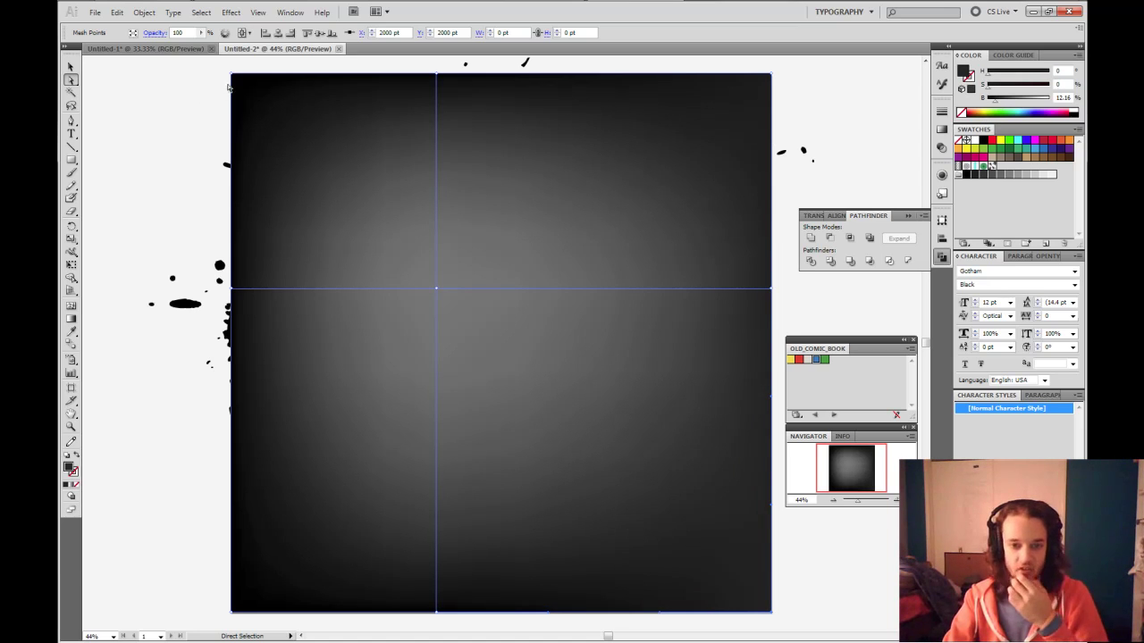
click(70, 67)
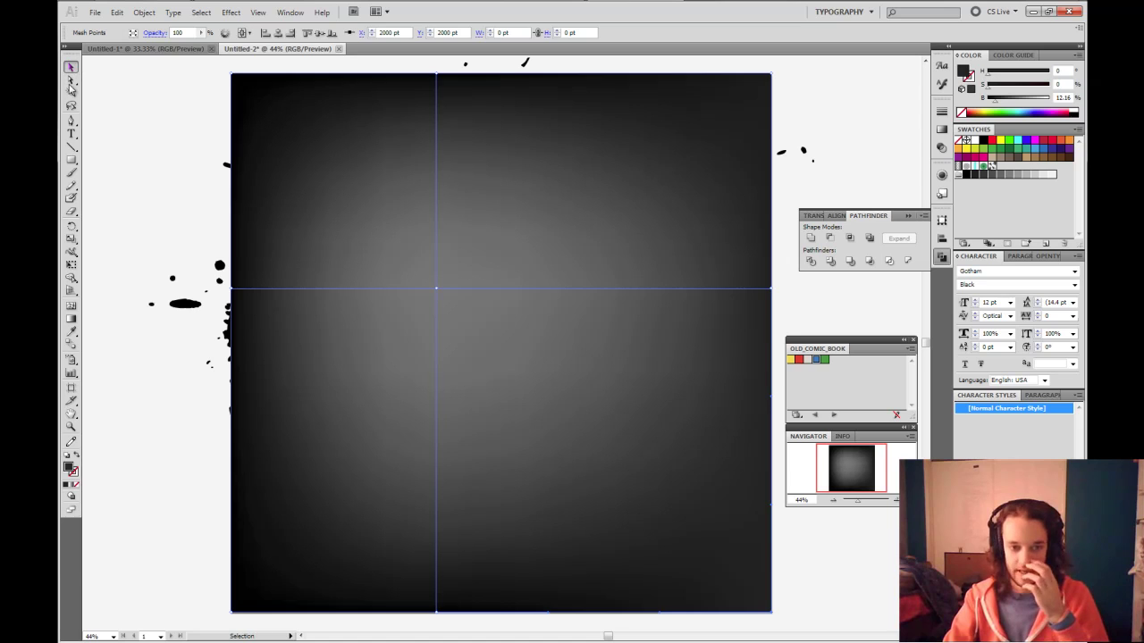
Step: Show guides and send the mesh background behind the splatter artwork
click(126, 143)
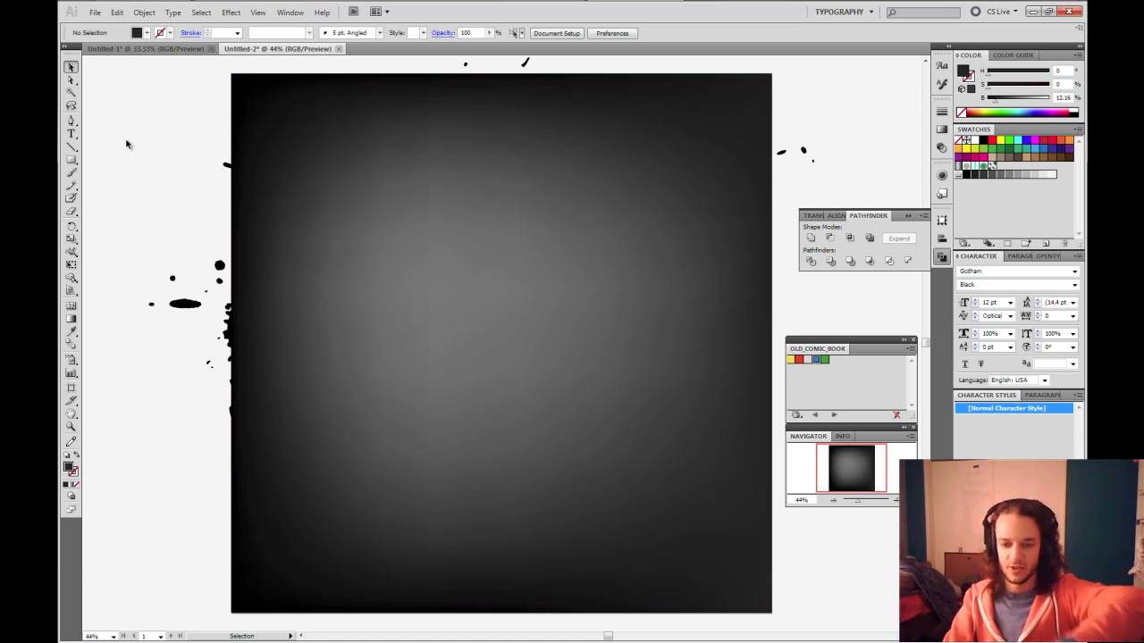
key(ctrl+semicolon)
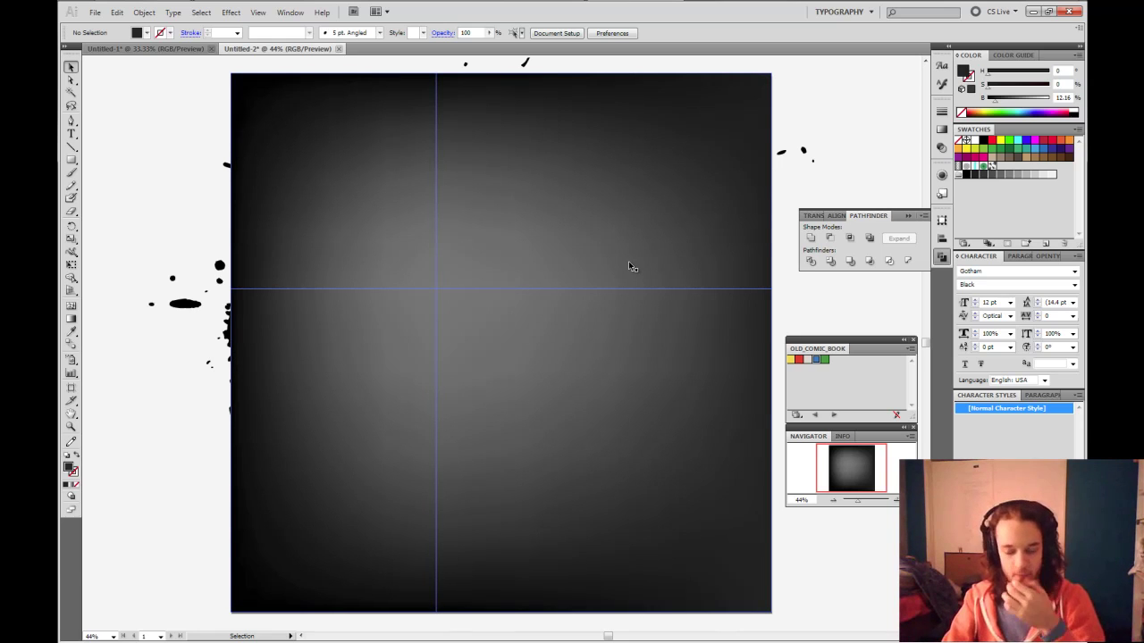
click(616, 169)
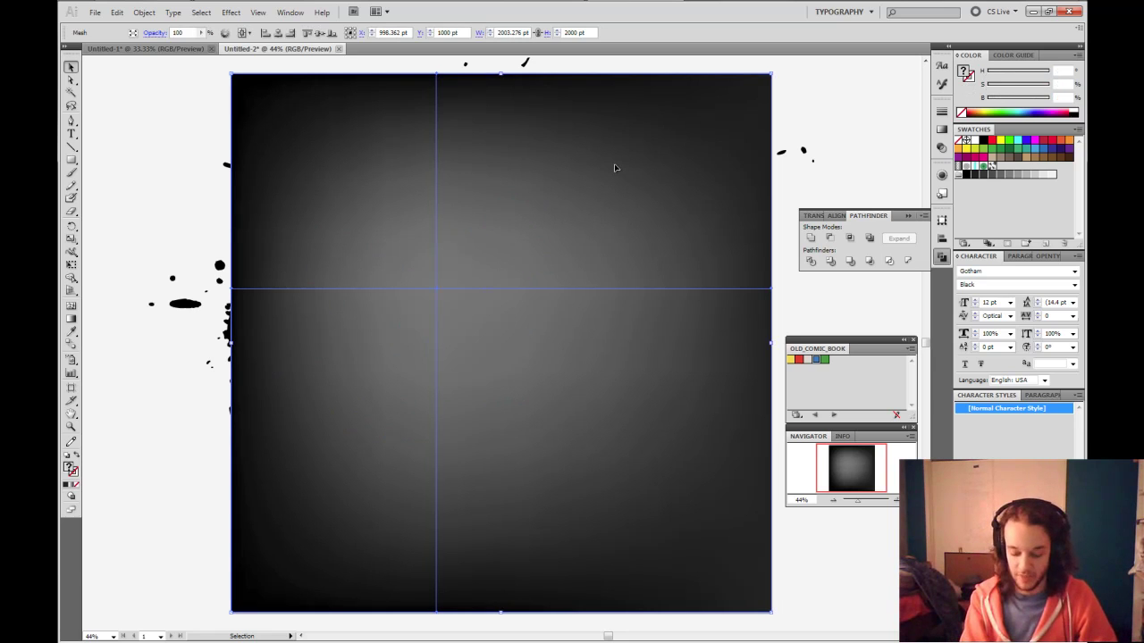
key(ctrl+shift+bracketleft)
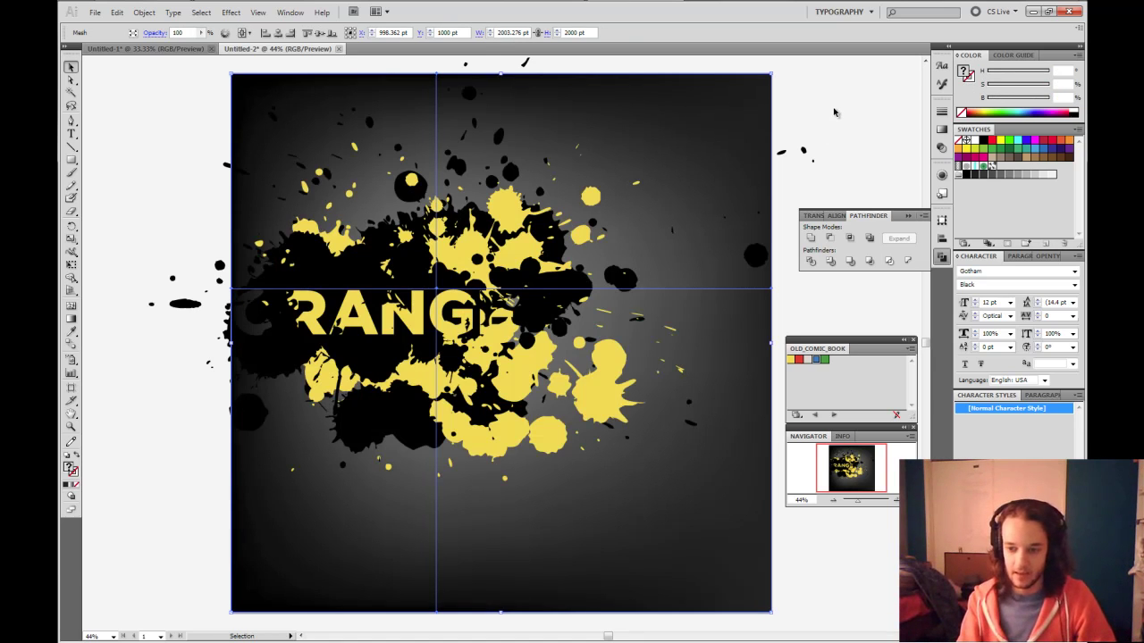
click(833, 111)
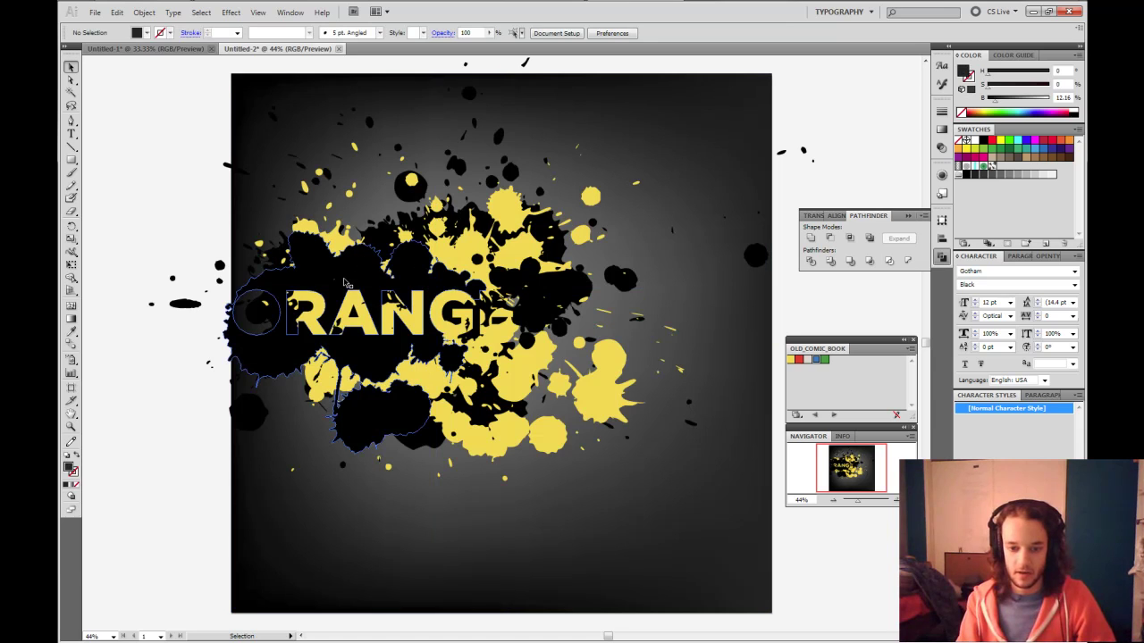
Step: Select only the splatter group and move it about 49 pt to the right
click(447, 376)
drag(108, 131, 449, 426)
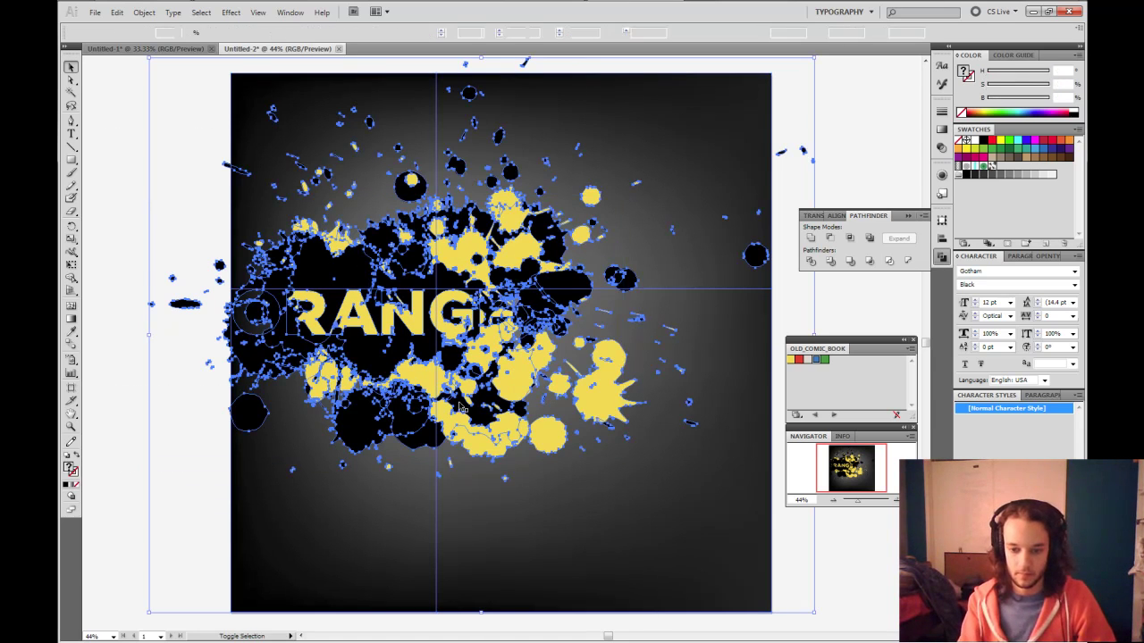
shift+click(698, 567)
drag(437, 334, 464, 336)
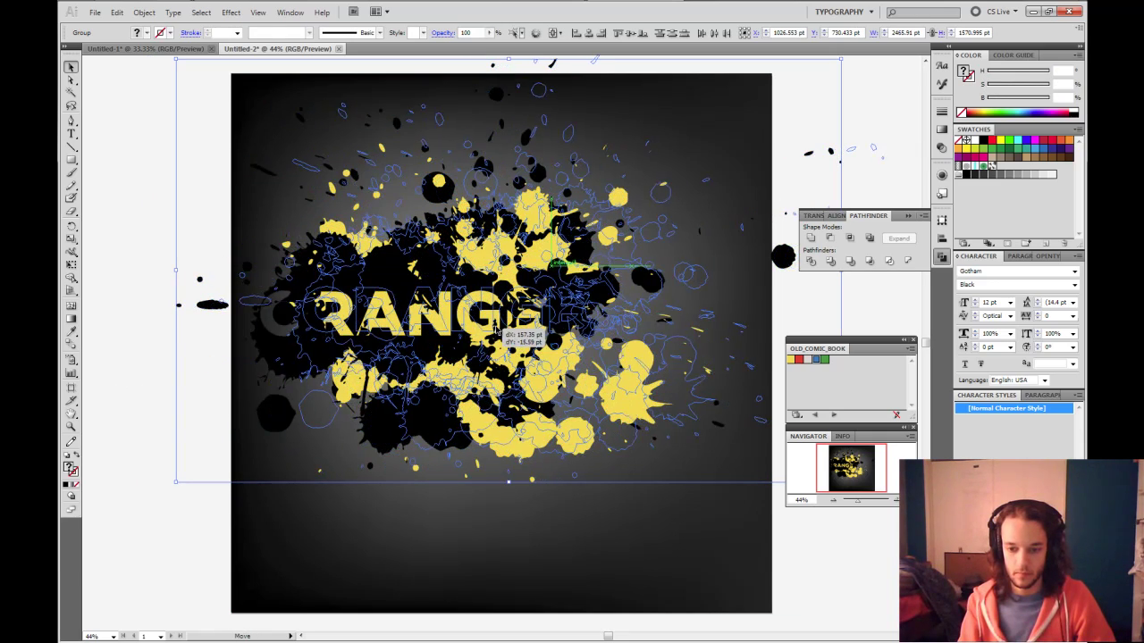
drag(471, 334, 500, 331)
Step: Apply a black drop shadow to the splatter group with 0 offset, 75% opacity and 20 pt blur
click(186, 551)
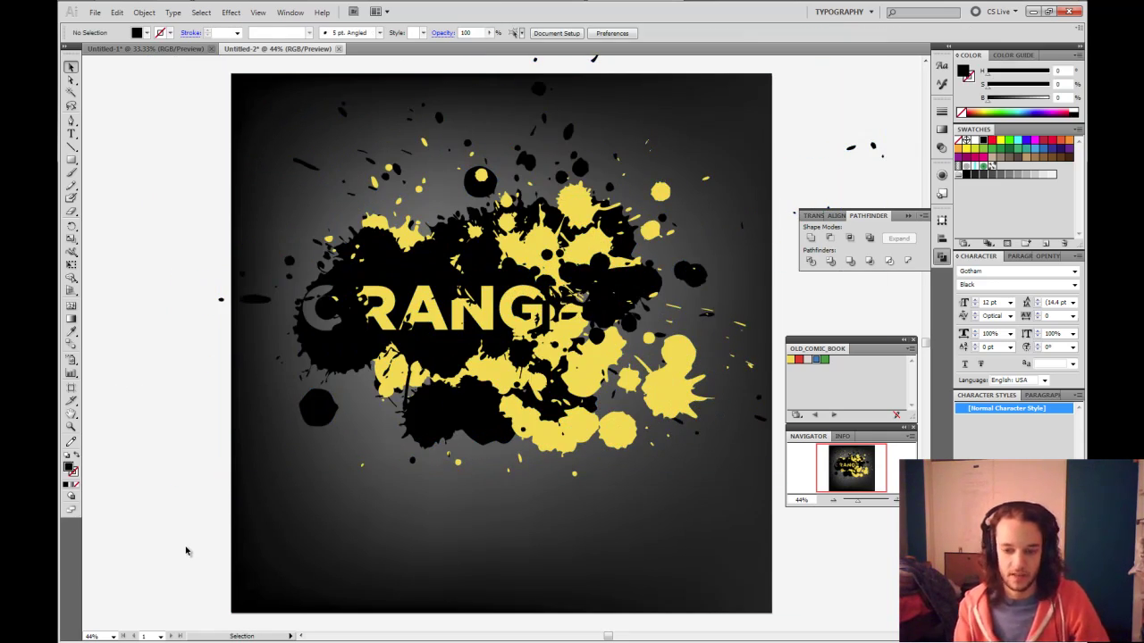
click(398, 285)
click(231, 14)
mouse_move(247, 151)
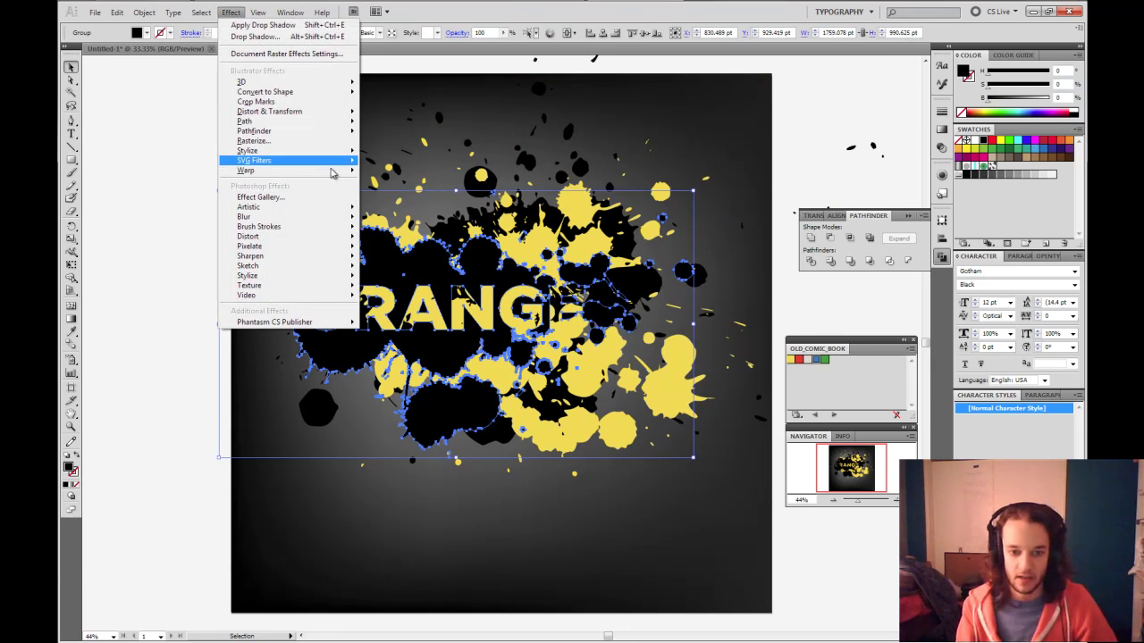
click(398, 153)
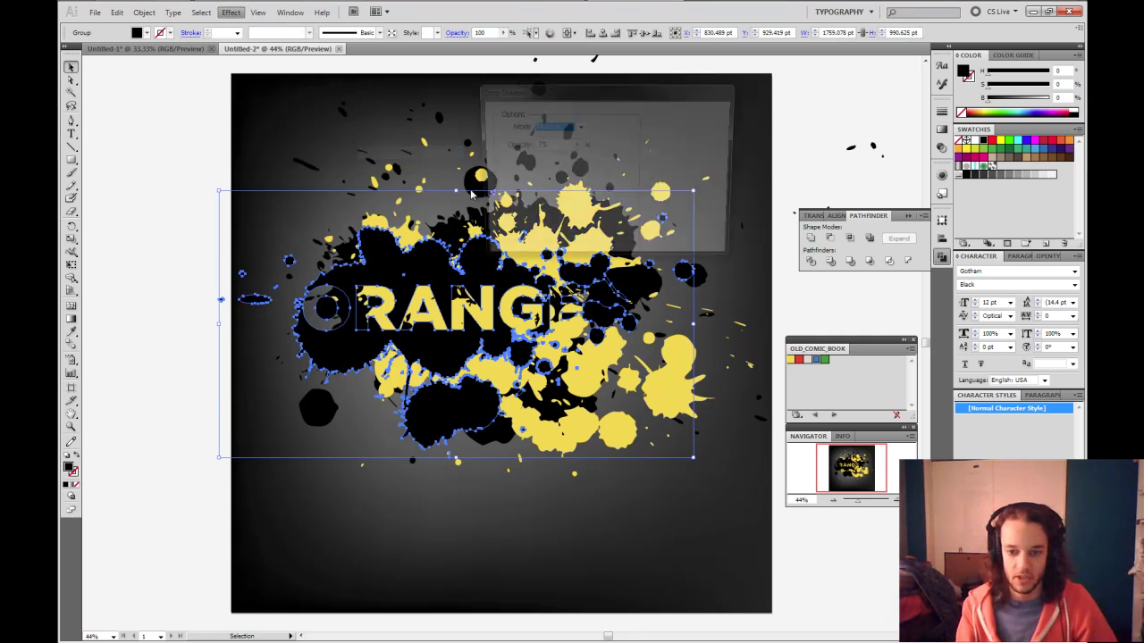
triple_click(572, 164)
text(0)
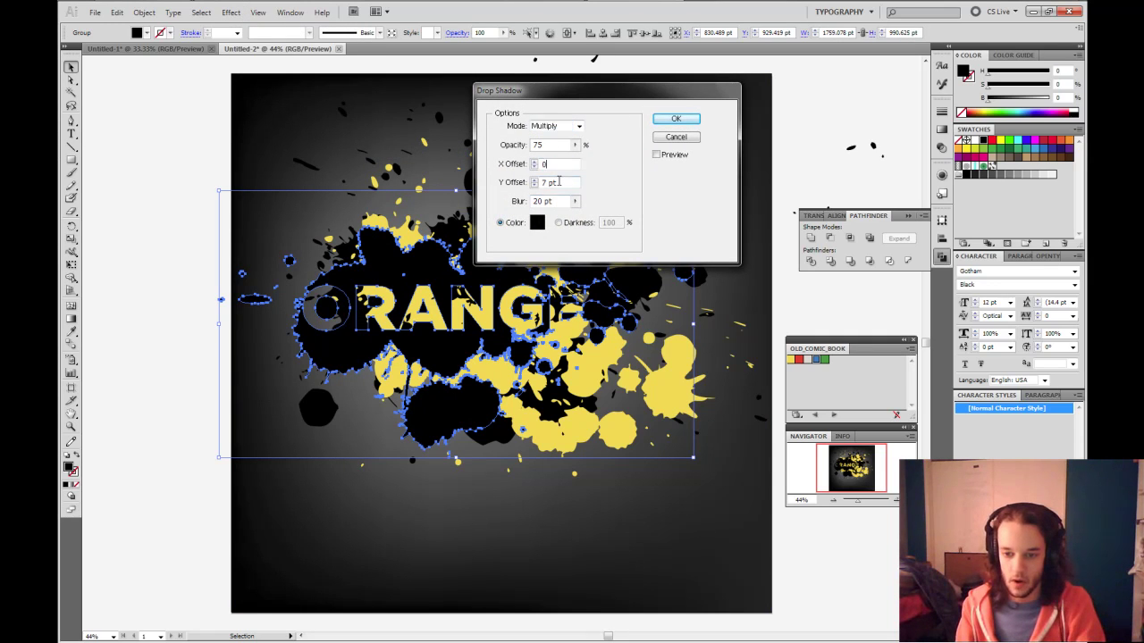
click(662, 156)
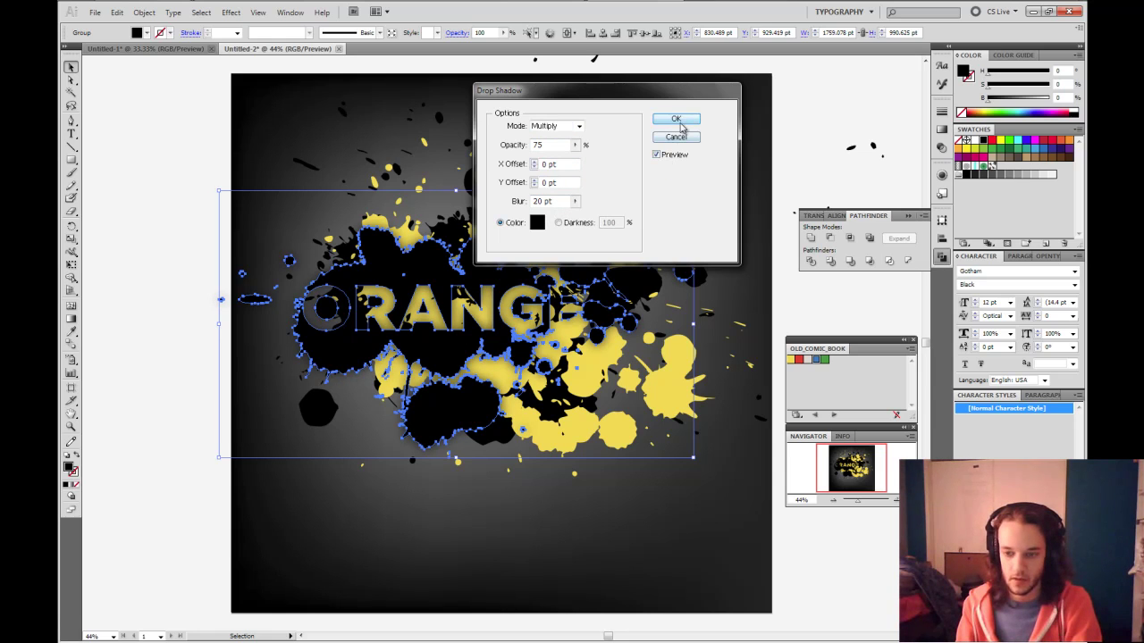
click(677, 119)
click(176, 378)
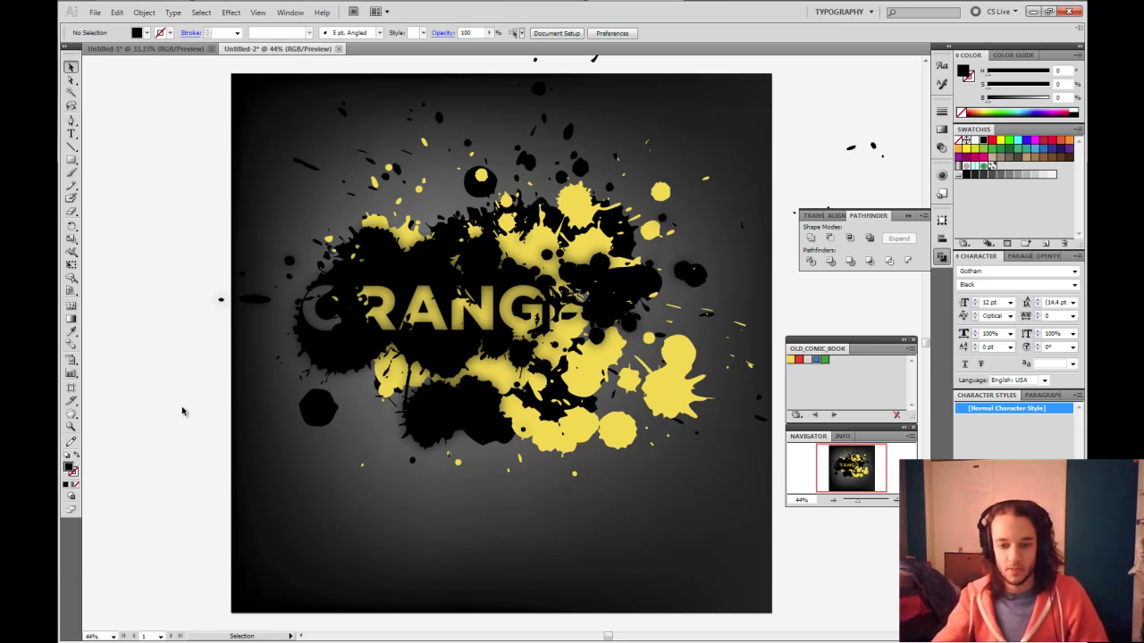
Step: Bring the mesh to front, add a lower-right mesh point and tint it bluish-grey
click(295, 447)
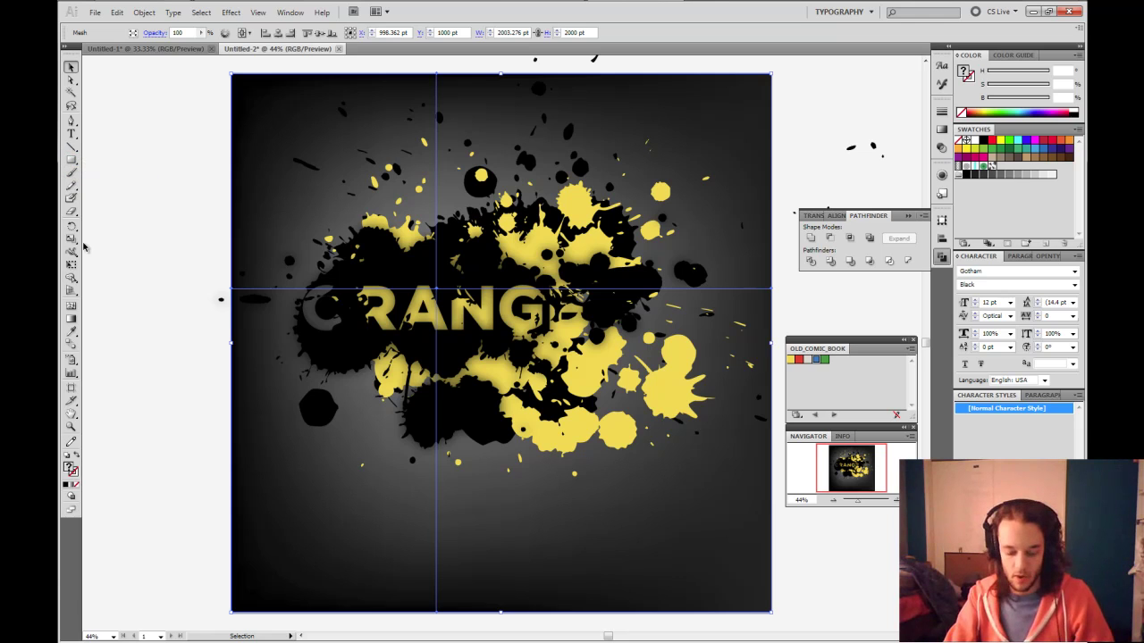
key(ctrl+shift+bracketright)
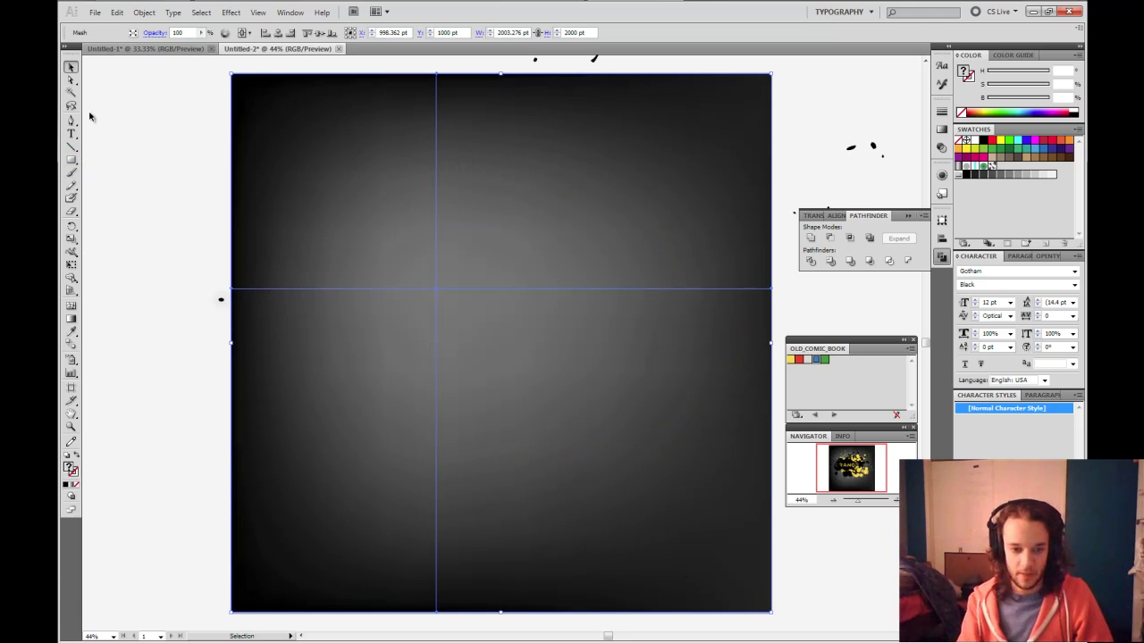
click(71, 308)
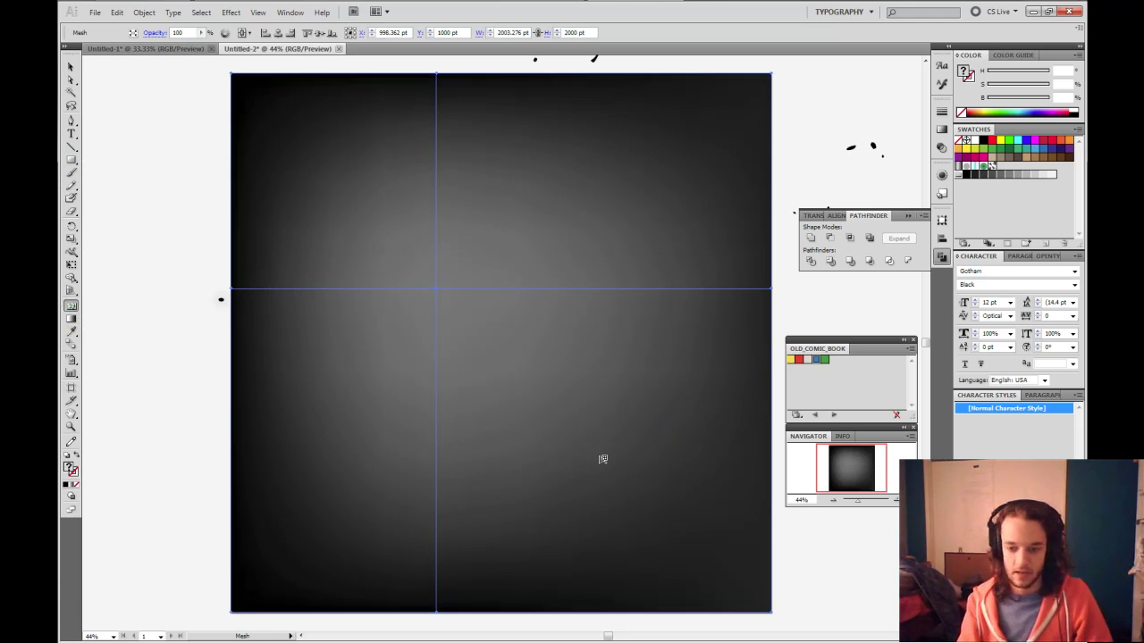
click(622, 453)
click(71, 79)
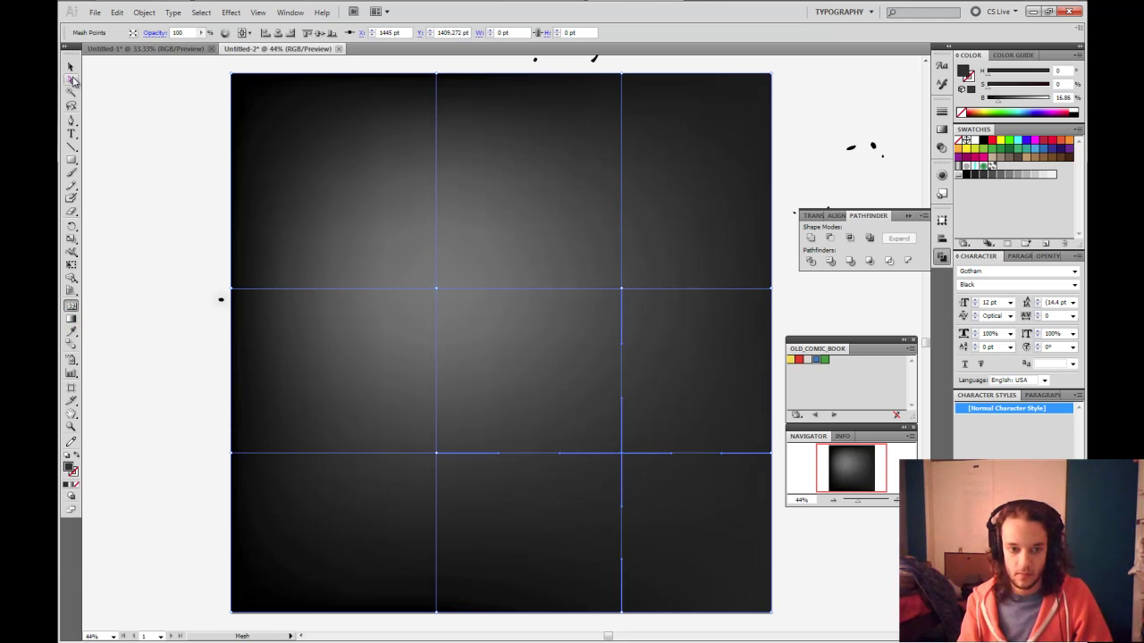
click(1005, 89)
drag(1022, 104, 1007, 97)
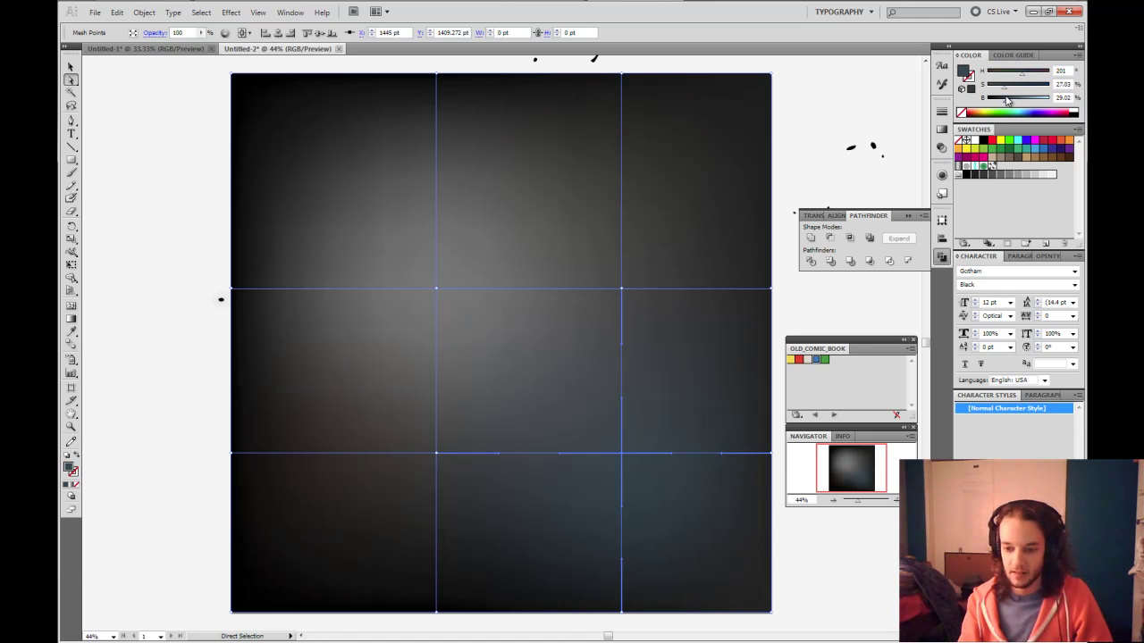
Step: Send the mesh background back behind the splatter artwork
click(811, 108)
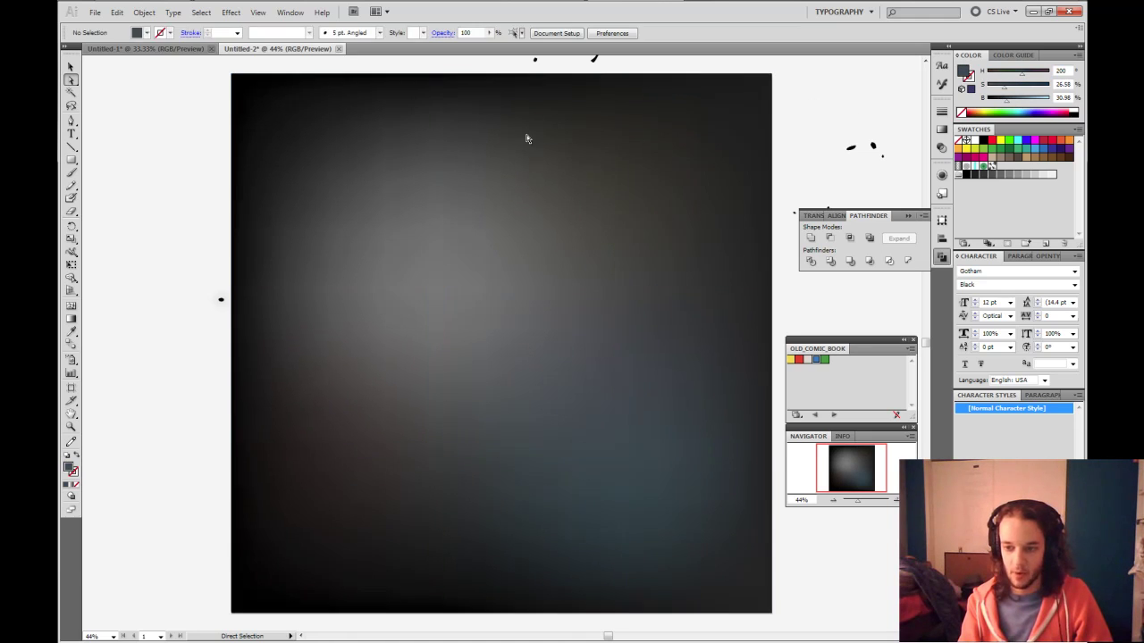
click(72, 67)
click(343, 360)
key(ctrl+shift+bracketleft)
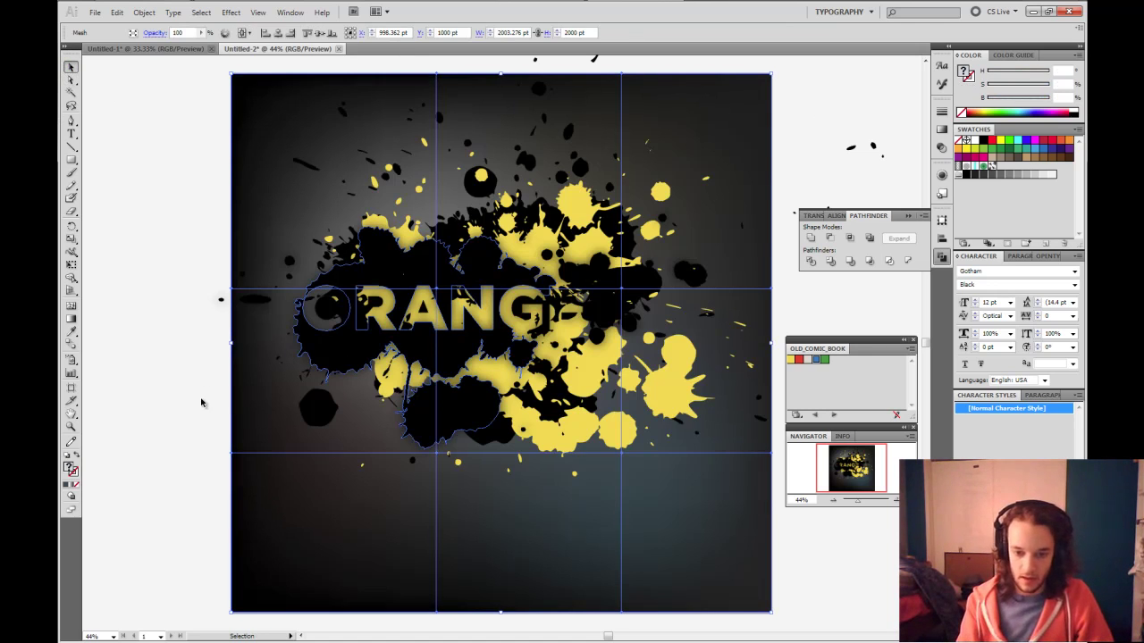
click(161, 411)
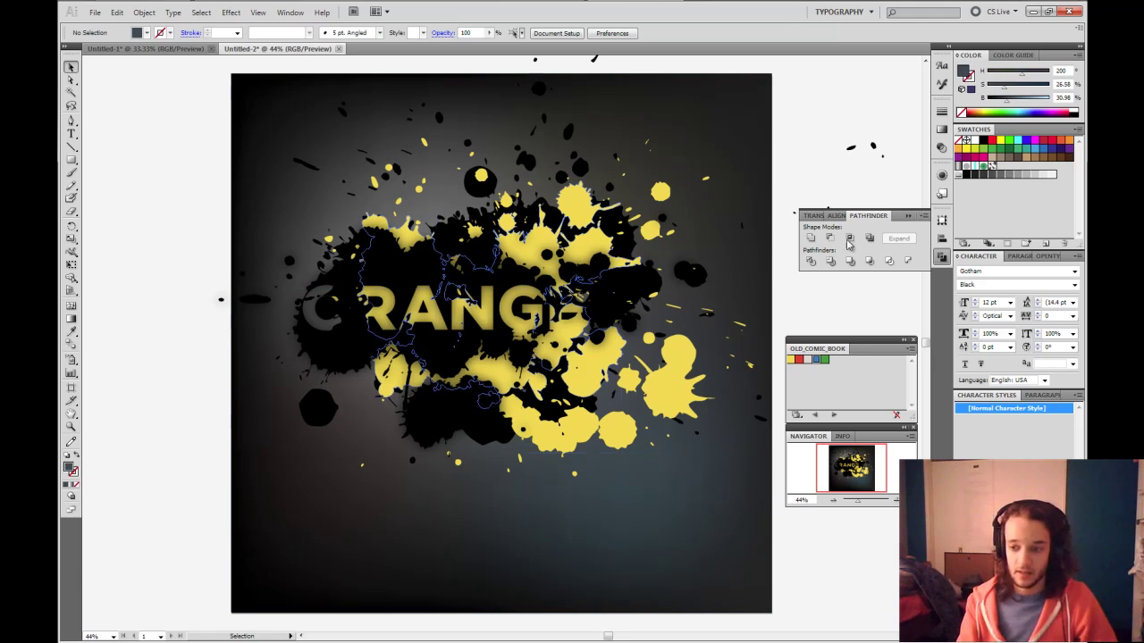
Step: Dismiss the Window menu and minimise Illustrator to reveal the desktop
click(290, 13)
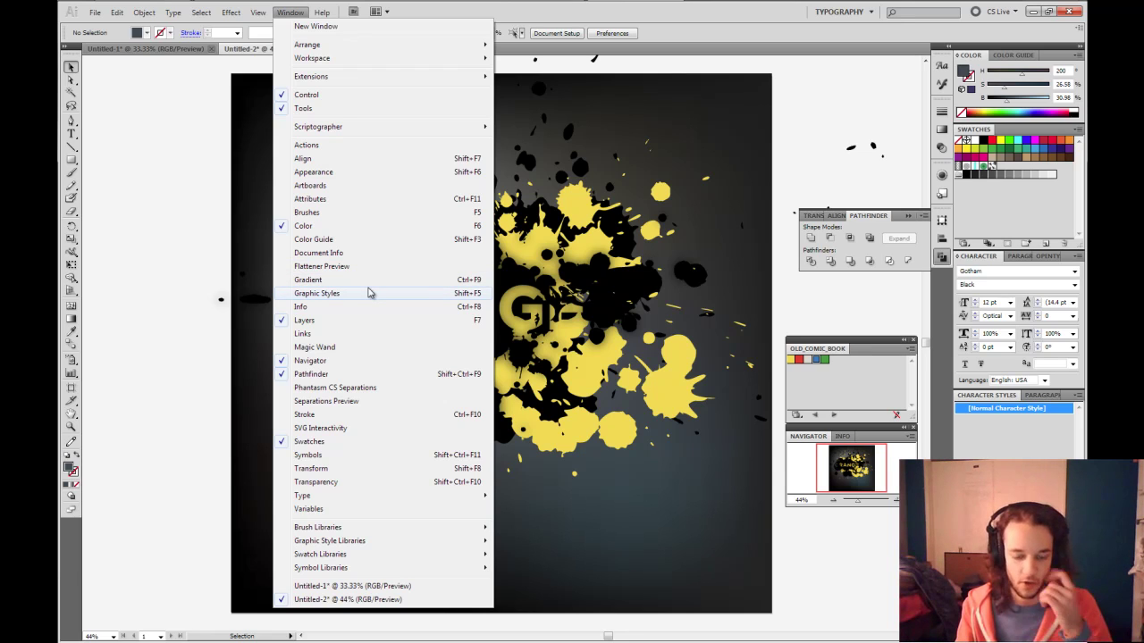
click(179, 395)
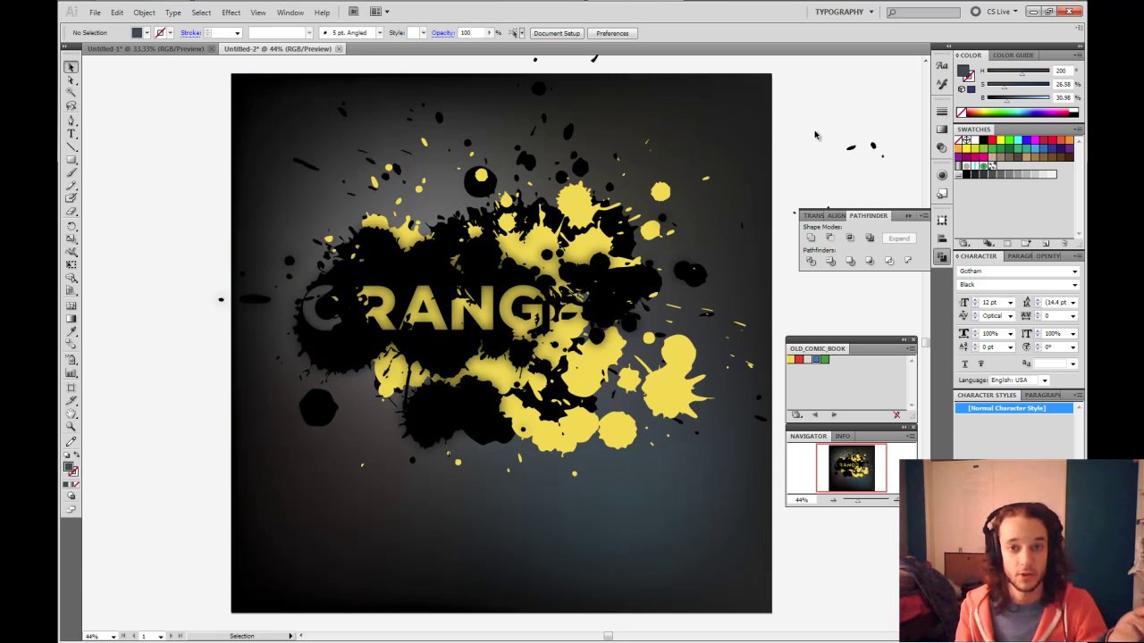
click(1034, 13)
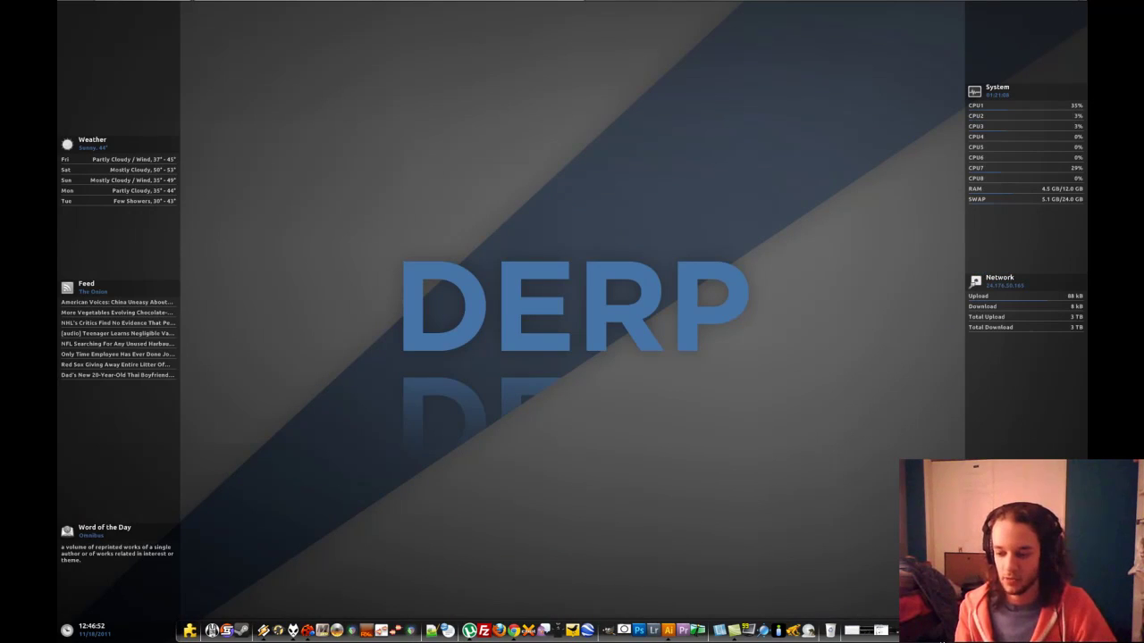